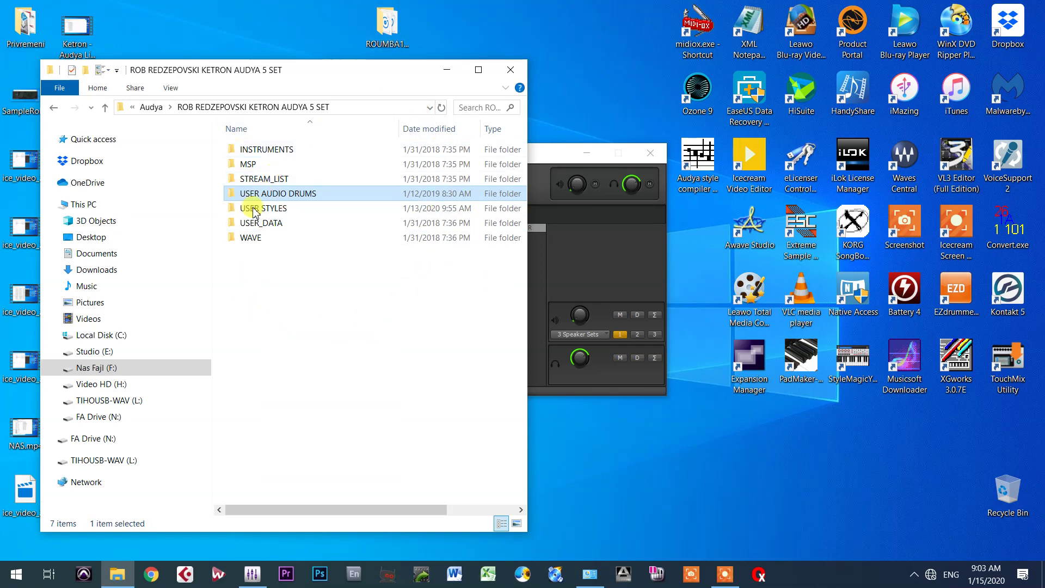
Open USER AUDIO DRUMS and scroll through its 3,785 wav files to the ROUMBA1 drum files.
{"action": "double_click", "coordinate": [283, 197]}
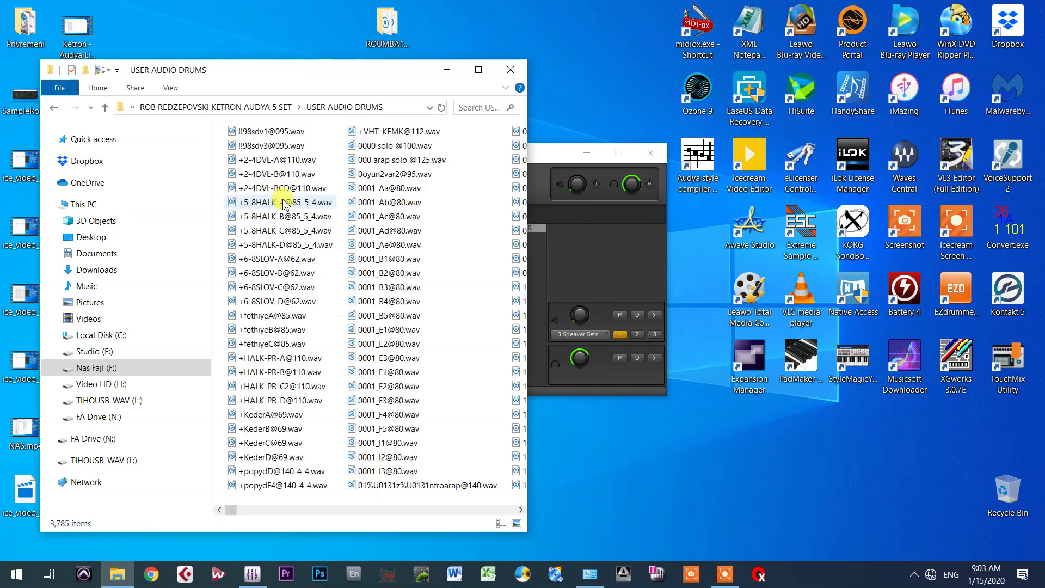
{"action": "left_click", "coordinate": [478, 70]}
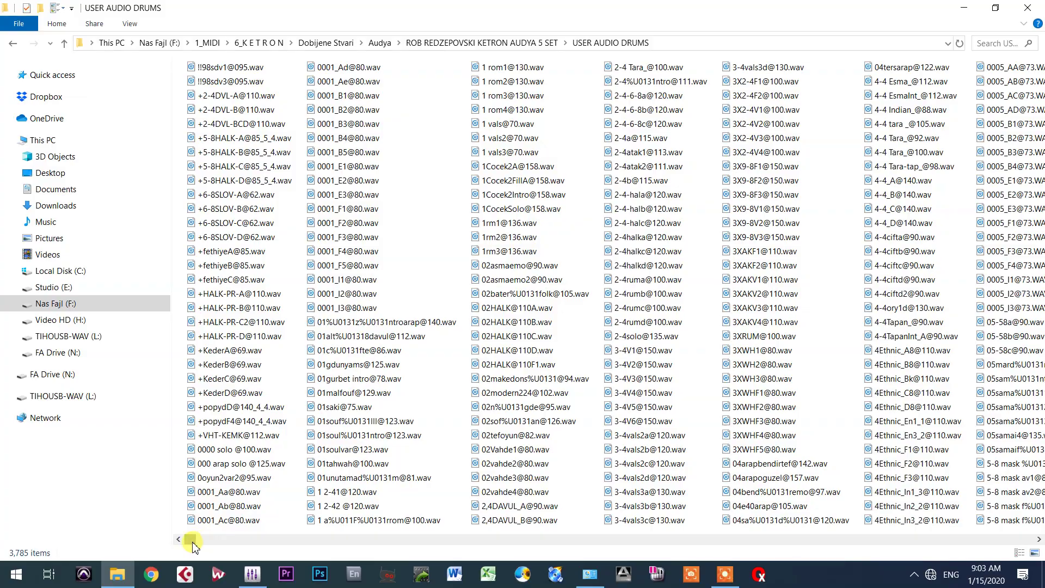
{"action": "left_click_drag", "start_coordinate": [190, 542], "coordinate": [769, 540]}
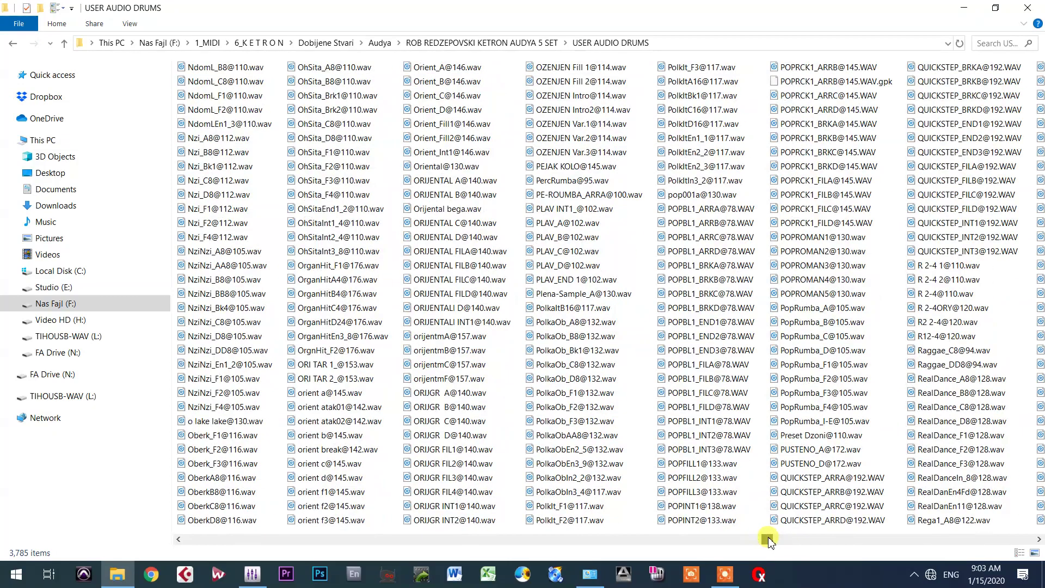
{"action": "left_click", "coordinate": [989, 12]}
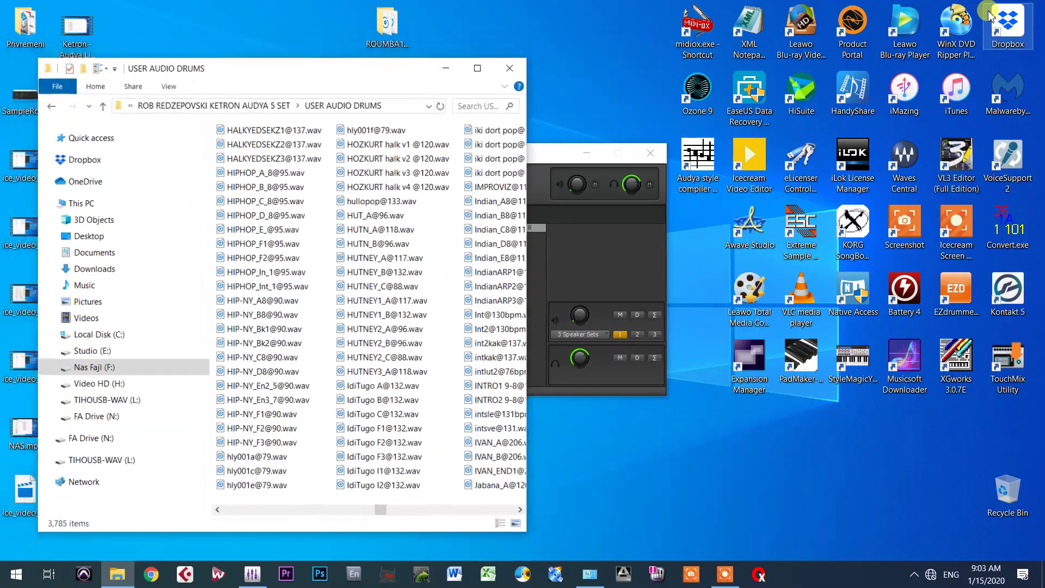
{"action": "left_click_drag", "start_coordinate": [384, 507], "coordinate": [440, 522]}
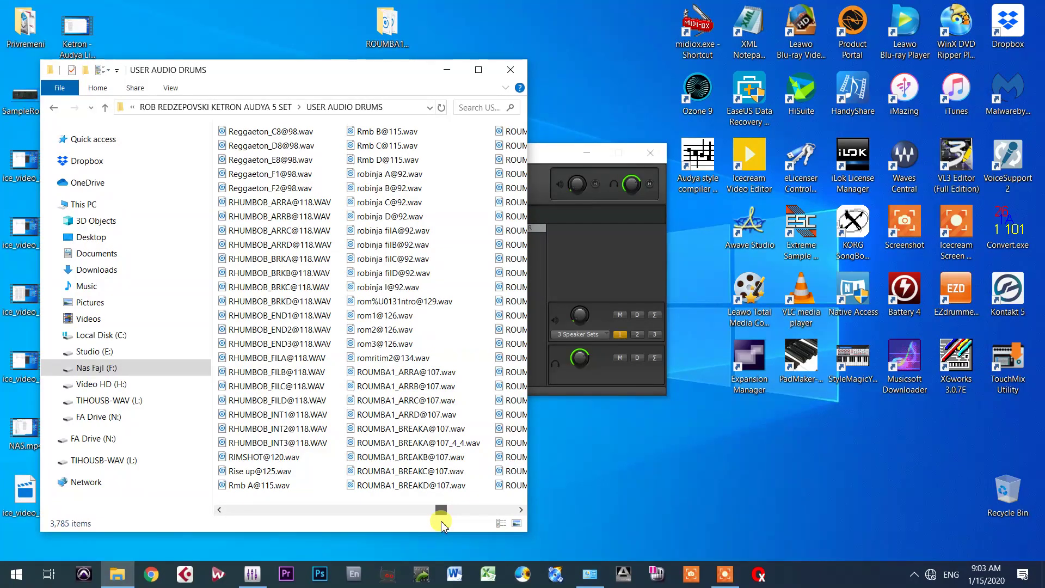
{"action": "left_click", "coordinate": [521, 510]}
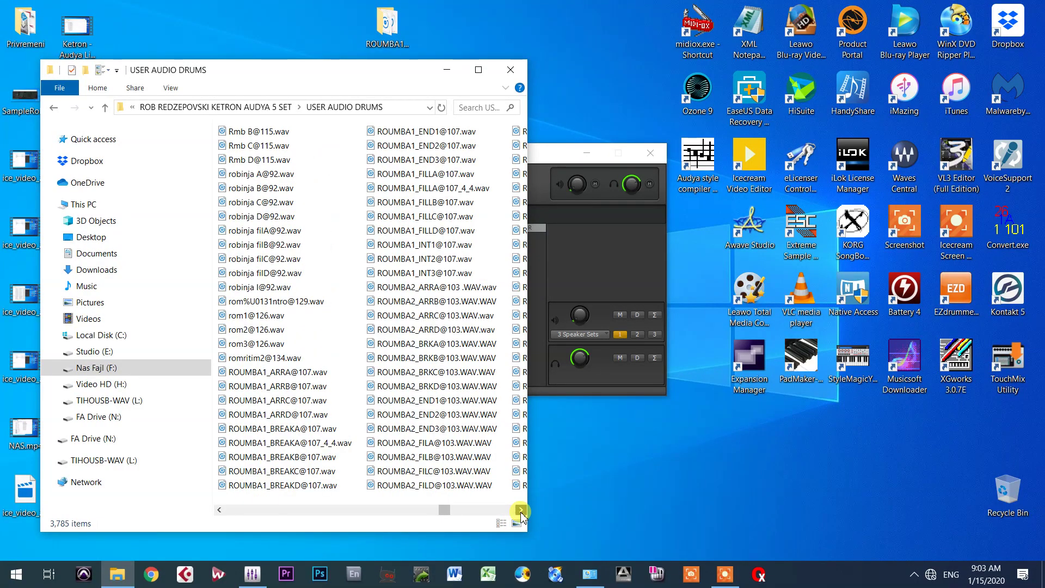
{"action": "left_click", "coordinate": [243, 373]}
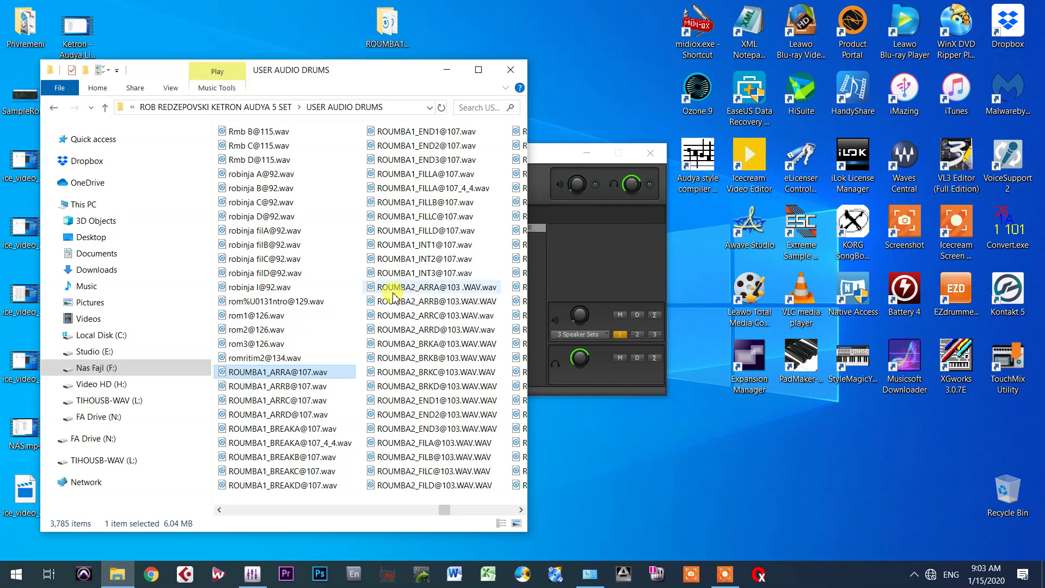
{"action": "left_click", "coordinate": [420, 274], "text": "shift"}
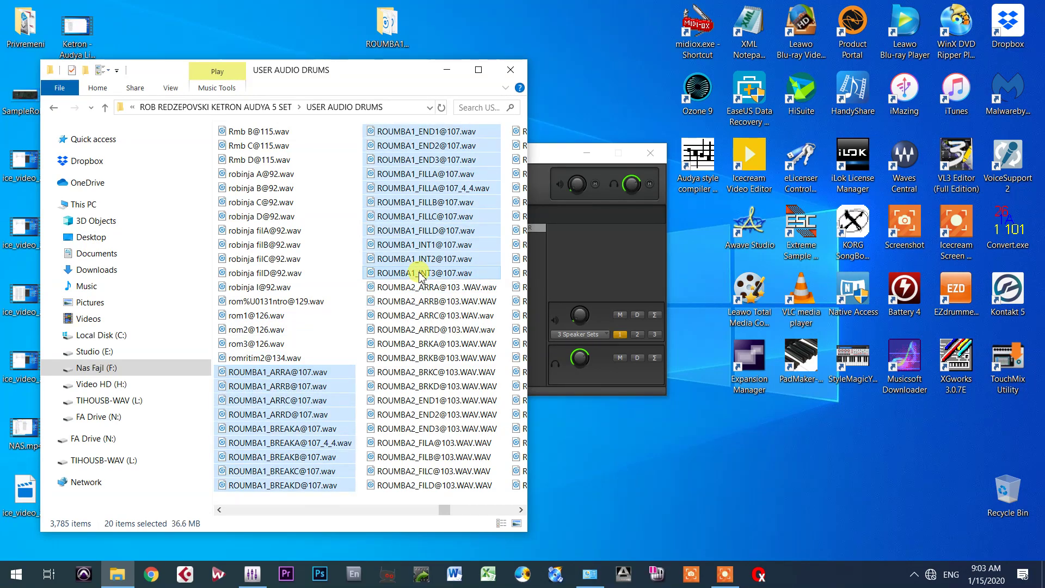
{"action": "left_click", "coordinate": [272, 374]}
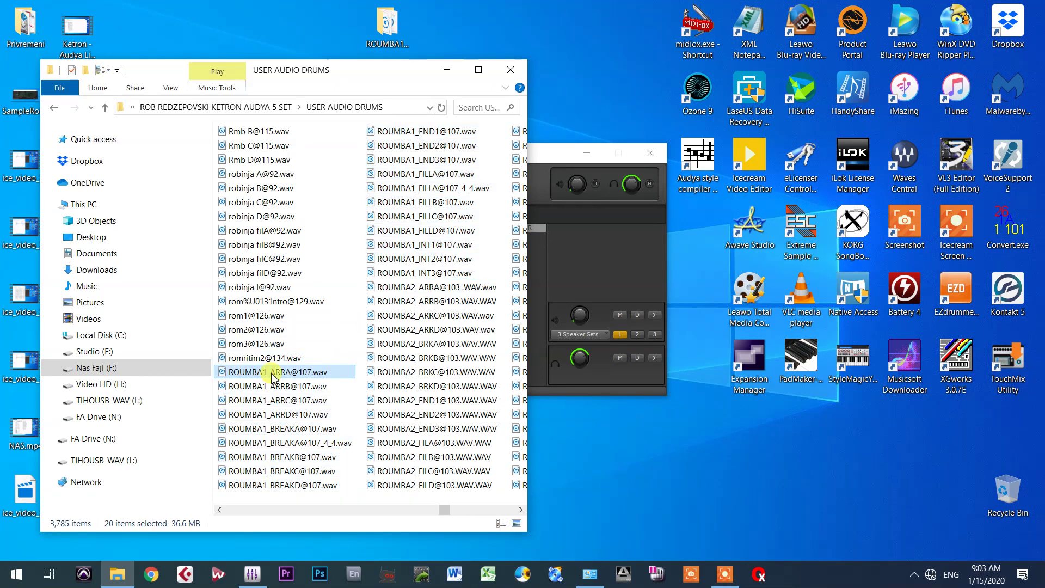
{"action": "left_click", "coordinate": [421, 270], "text": "shift"}
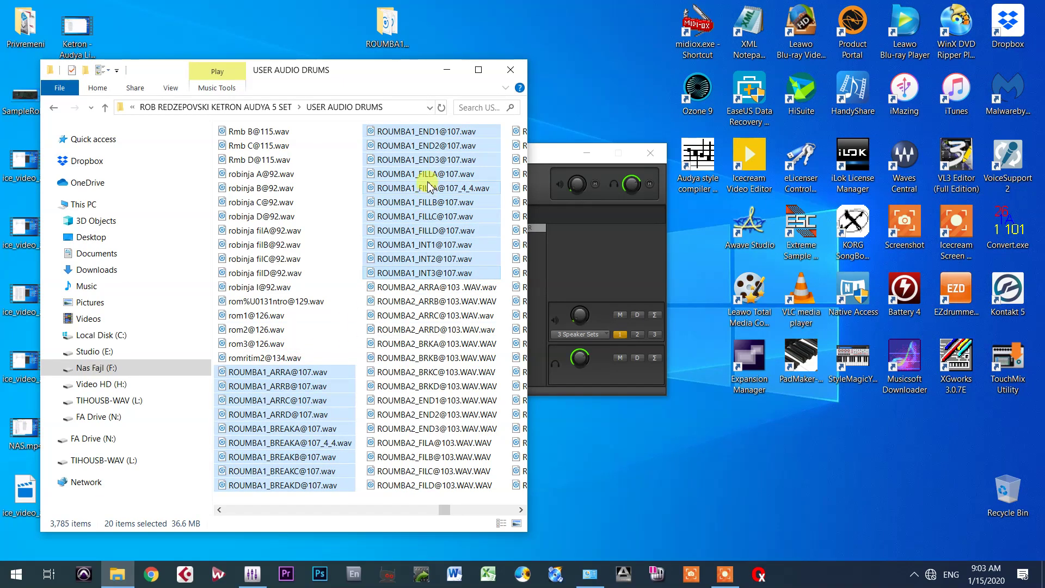
{"action": "right_click", "coordinate": [427, 182]}
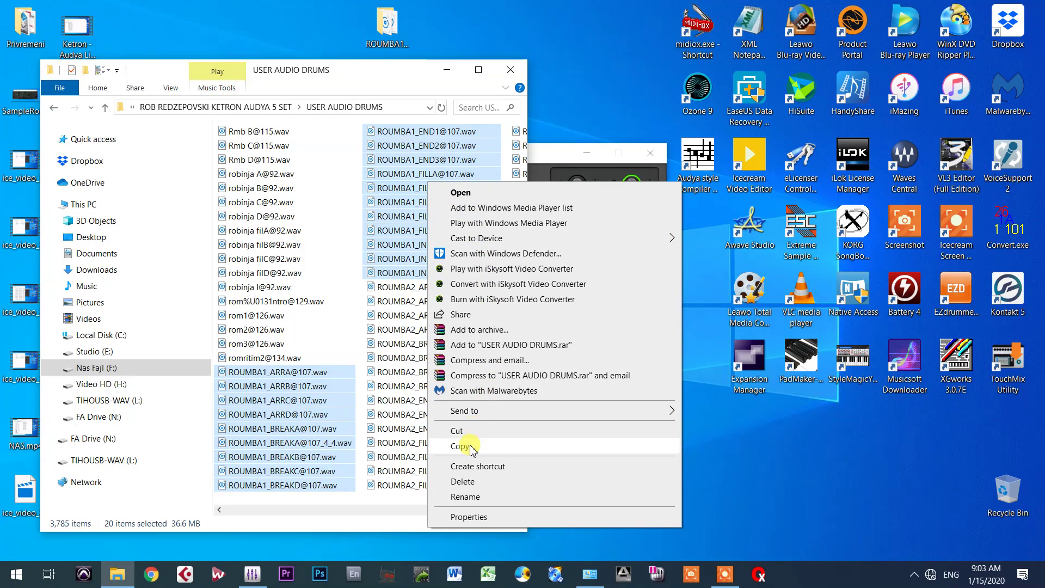
{"action": "left_click", "coordinate": [459, 446]}
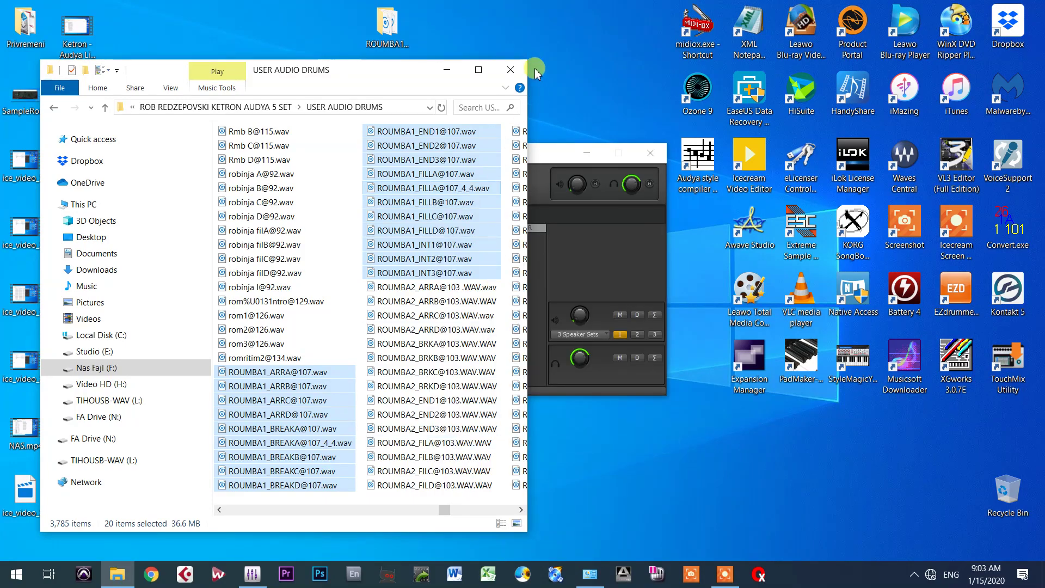
Recycle the old ROUMBA1 desktop folder and create a new desktop folder named ROUMBA1_107.
{"action": "left_click_drag", "start_coordinate": [396, 30], "coordinate": [1010, 498]}
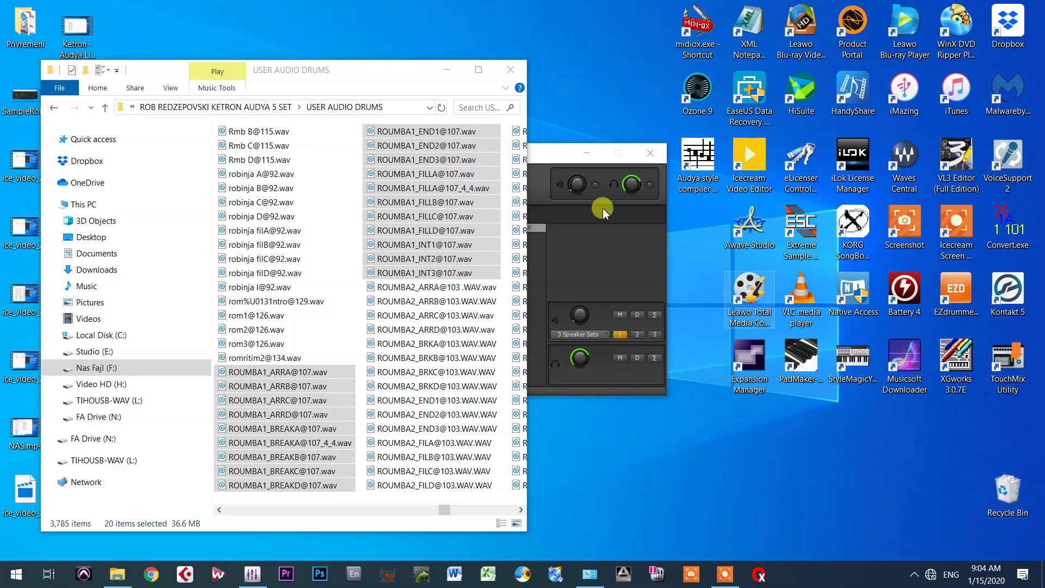
{"action": "right_click", "coordinate": [432, 33]}
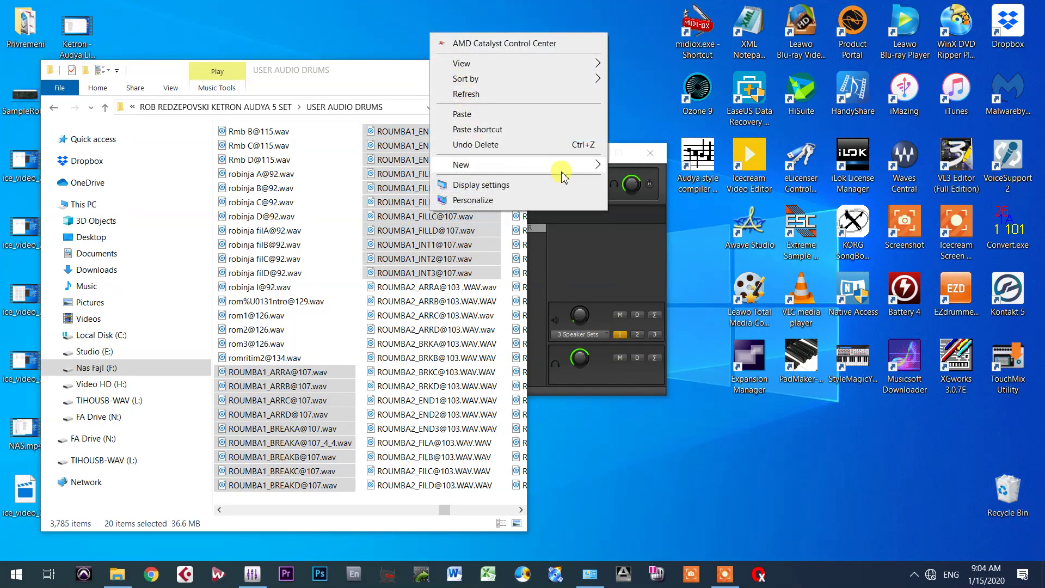
{"action": "mouse_move", "coordinate": [560, 165]}
{"action": "left_click", "coordinate": [628, 165]}
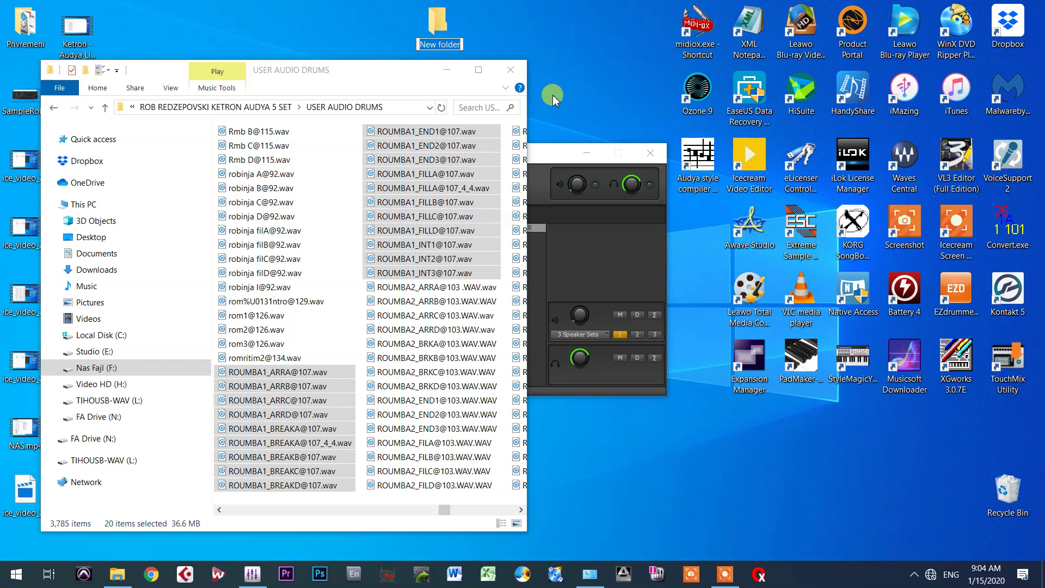
{"action": "type", "text": "ro"}
{"action": "type", "text": "OUMBA"}
{"action": "type", "text": "1"}
{"action": "type", "text": "_"}
{"action": "type", "text": "107"}
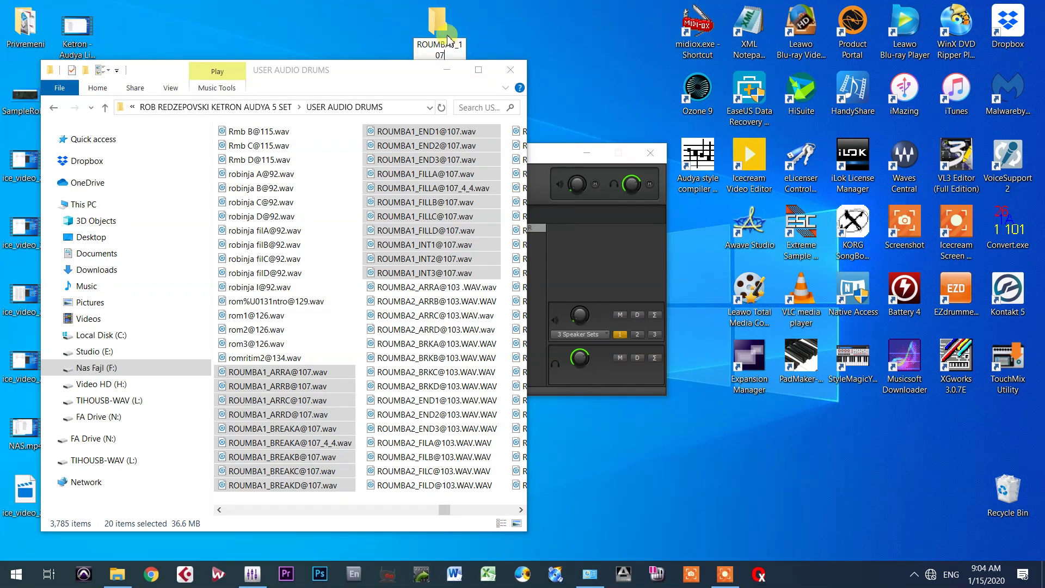
Paste the twenty copied ROUMBA1 wav files into ROUMBA1_107 and centre its window.
{"action": "left_click", "coordinate": [603, 211]}
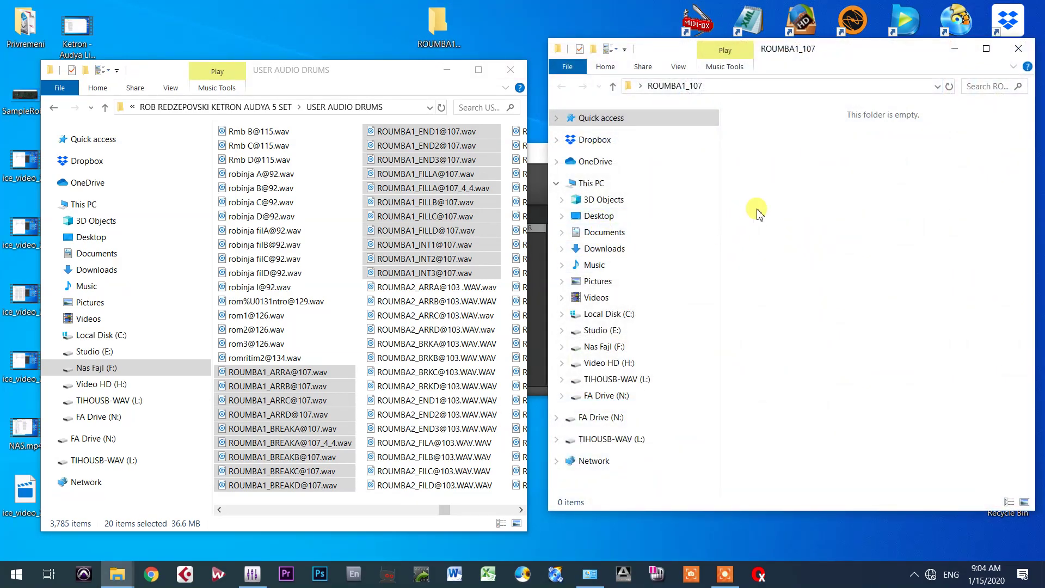
{"action": "right_click", "coordinate": [749, 200]}
{"action": "left_click", "coordinate": [819, 330]}
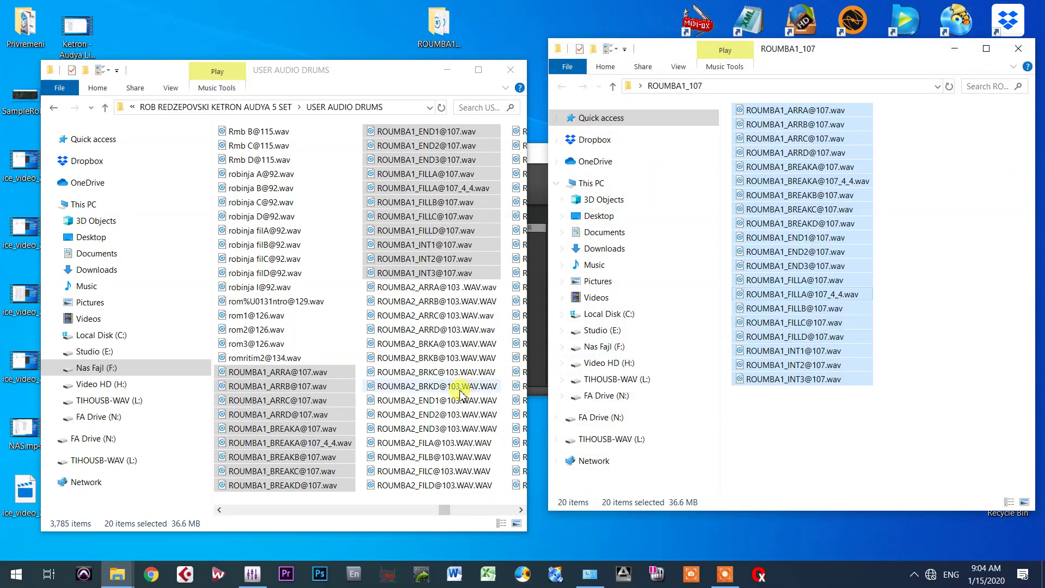
{"action": "left_click_drag", "start_coordinate": [843, 56], "coordinate": [532, 69]}
{"action": "left_click", "coordinate": [451, 128]}
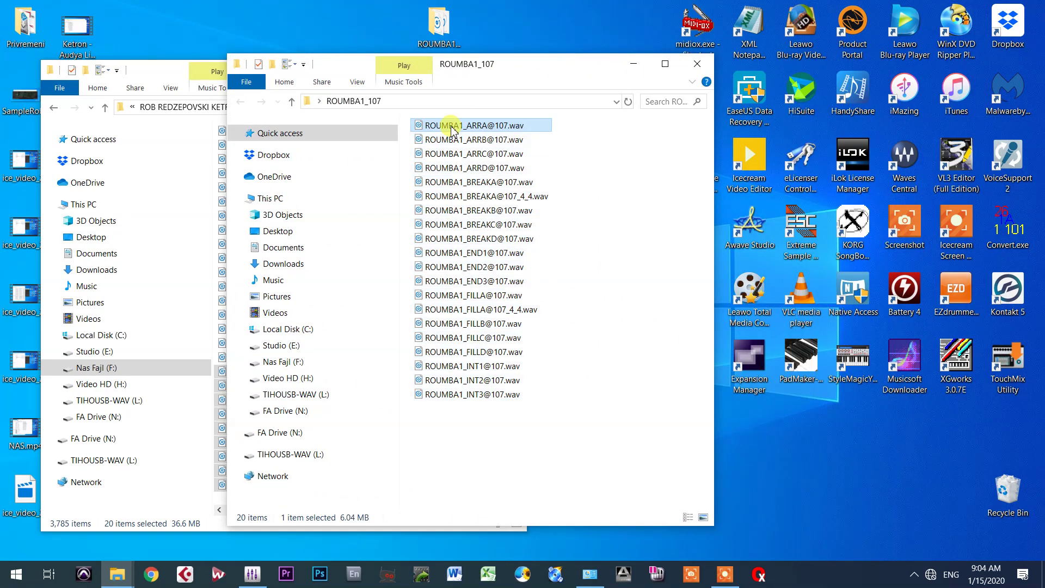
Rename the four ROUMBA1_ARR files to ARRA, ARRB, ARRC and ARRD.
{"action": "left_click", "coordinate": [451, 128]}
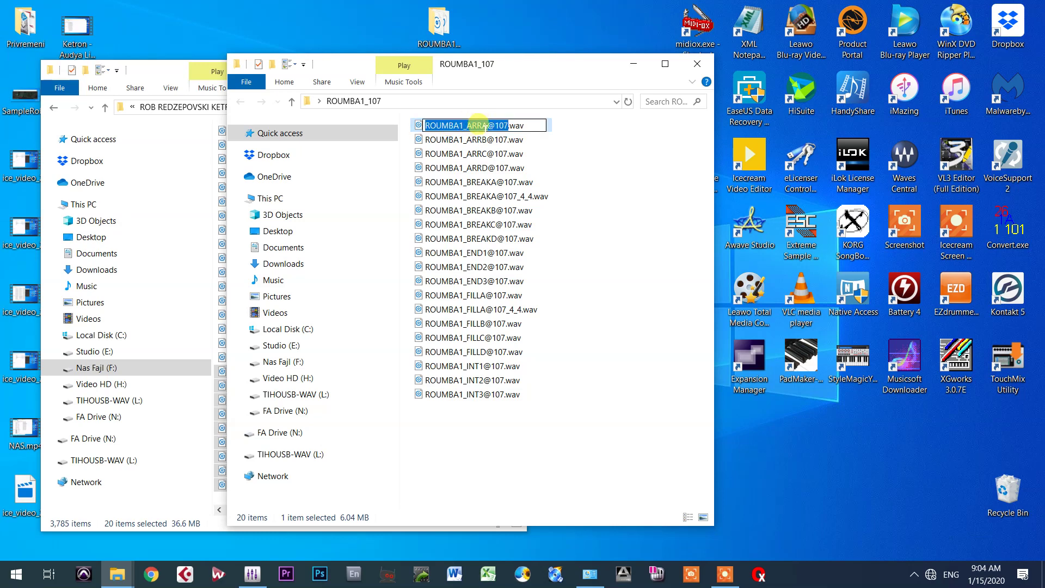
{"action": "type", "text": "ARRA"}
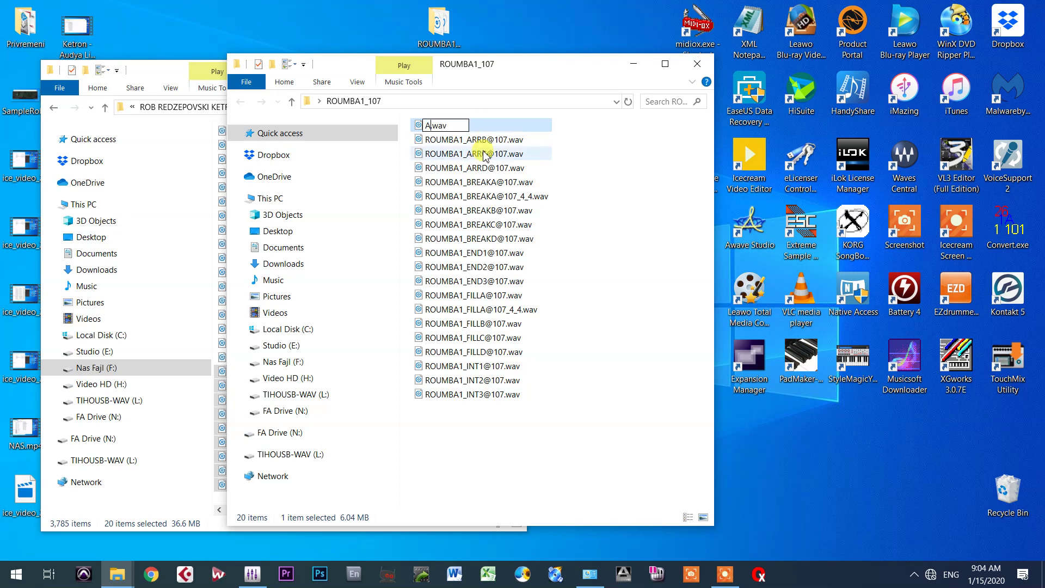
{"action": "left_click", "coordinate": [444, 141]}
{"action": "left_click", "coordinate": [444, 140]}
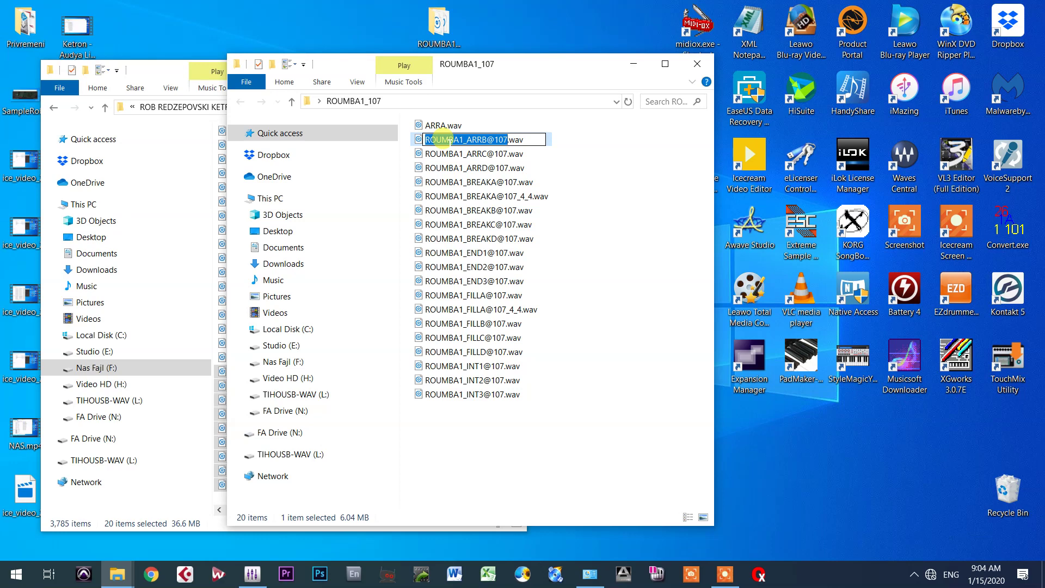
{"action": "type", "text": "ARR"}
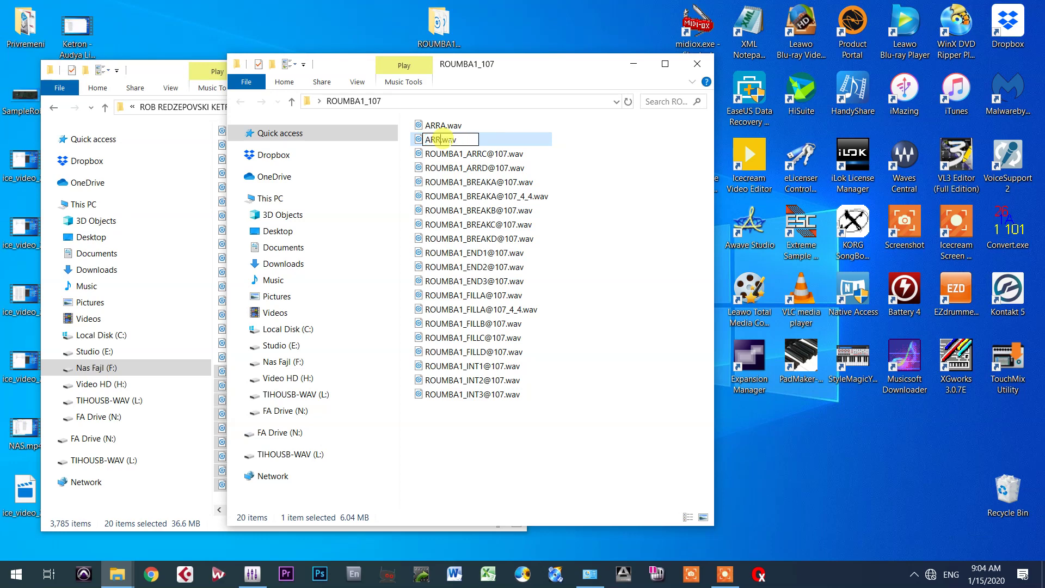
{"action": "type", "text": "B"}
{"action": "left_click", "coordinate": [450, 156]}
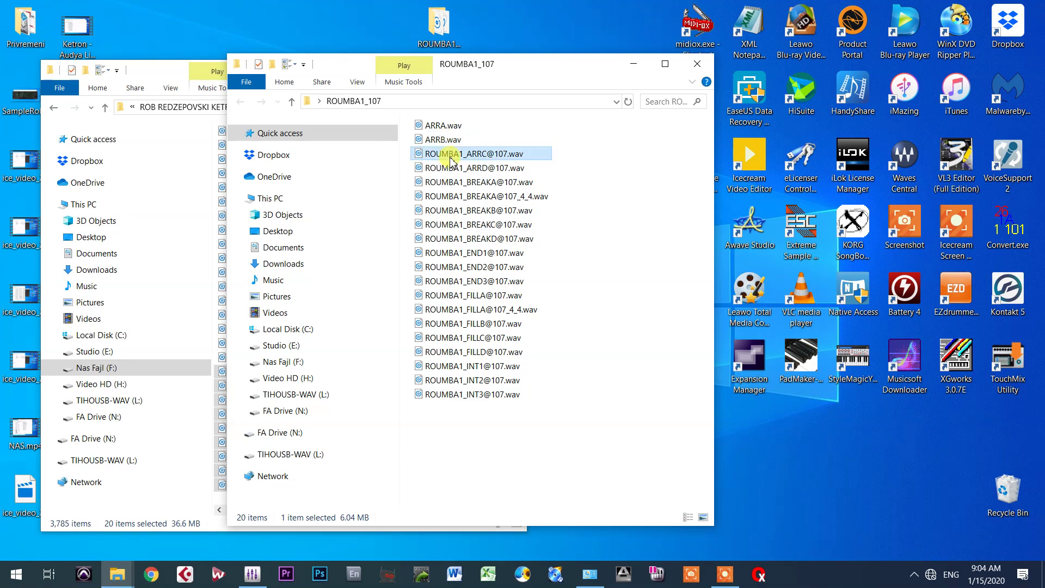
{"action": "left_click", "coordinate": [450, 157]}
{"action": "type", "text": "ARRC"}
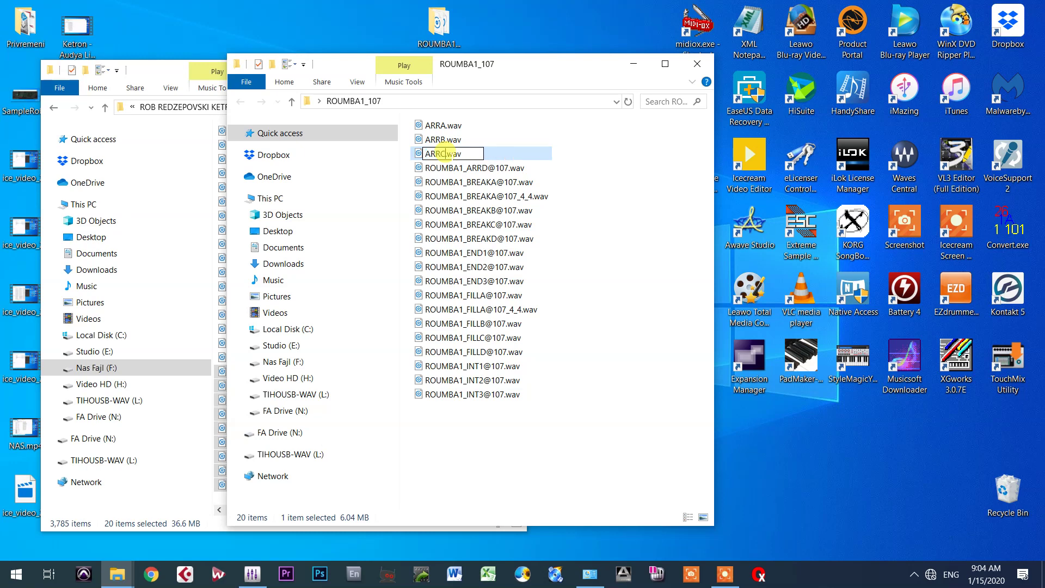
{"action": "left_click", "coordinate": [449, 168]}
{"action": "left_click", "coordinate": [449, 168]}
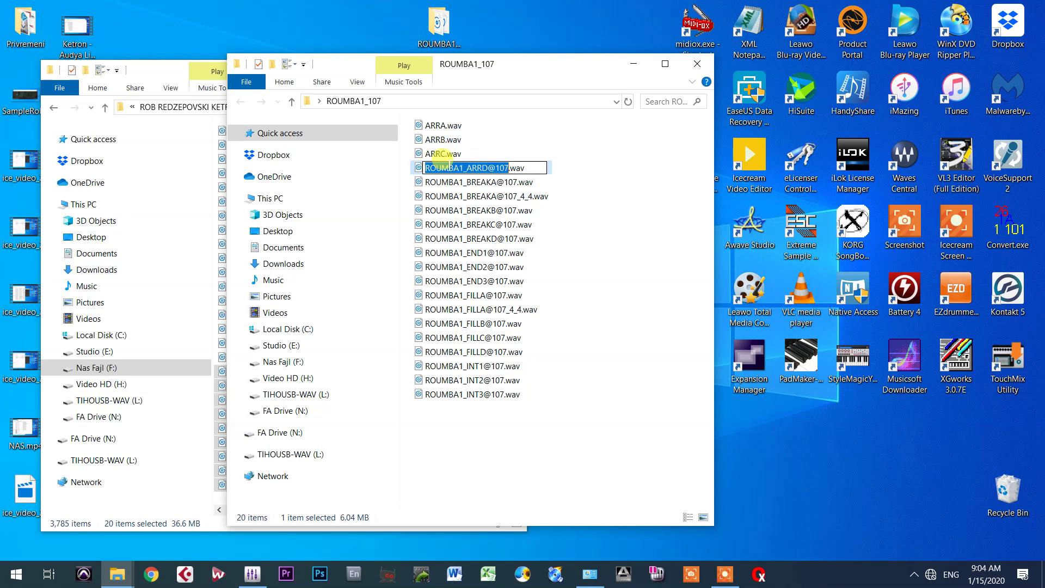
{"action": "type", "text": "ARRD"}
{"action": "left_click", "coordinate": [436, 183]}
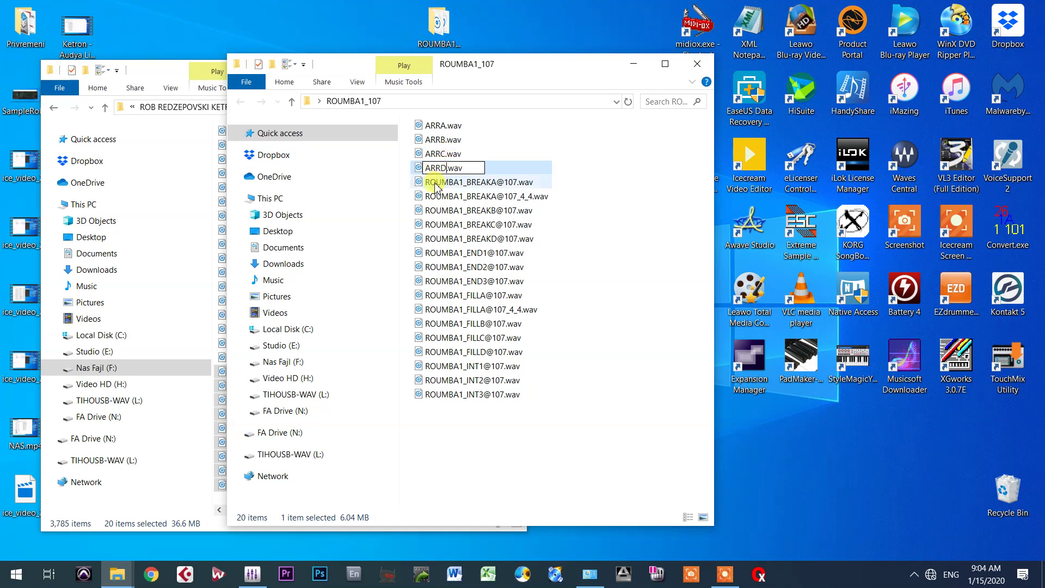
Rename ROUMBA1_BREAKA@107 to BRKA and delete the extra BREAKA 4_4 file.
{"action": "left_click", "coordinate": [435, 185]}
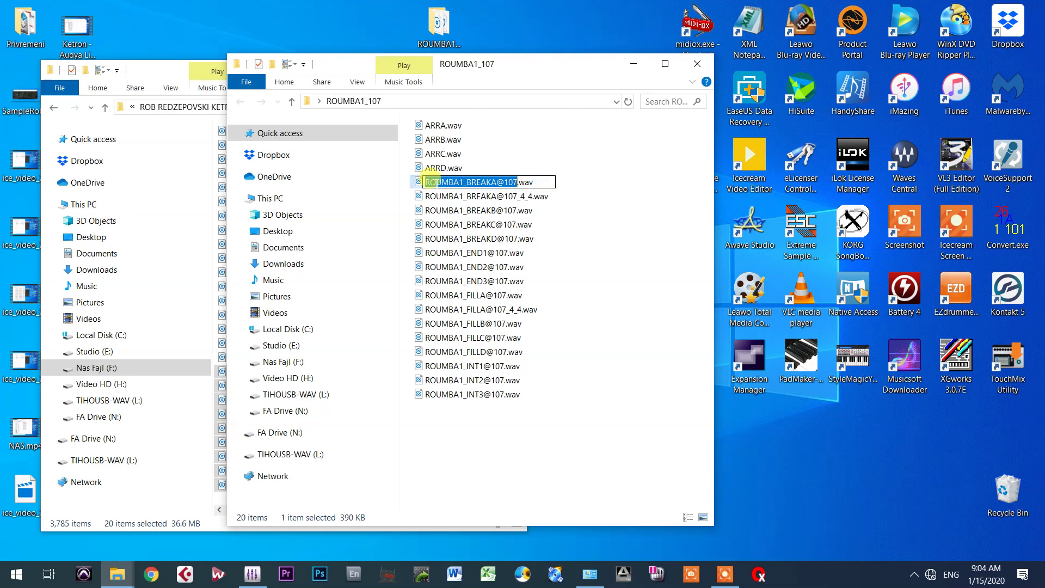
{"action": "type", "text": "BRKA"}
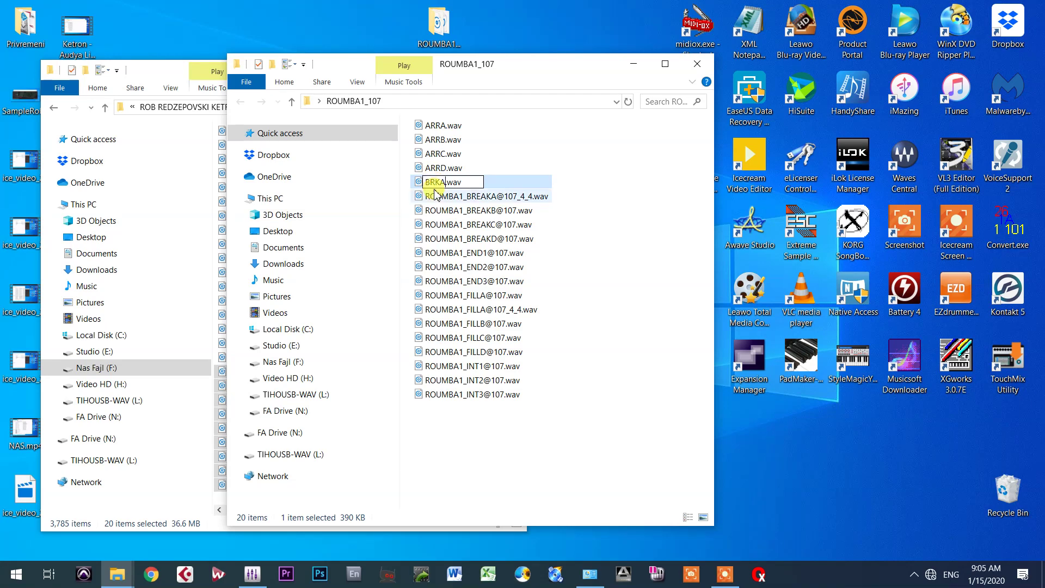
{"action": "left_click", "coordinate": [438, 197]}
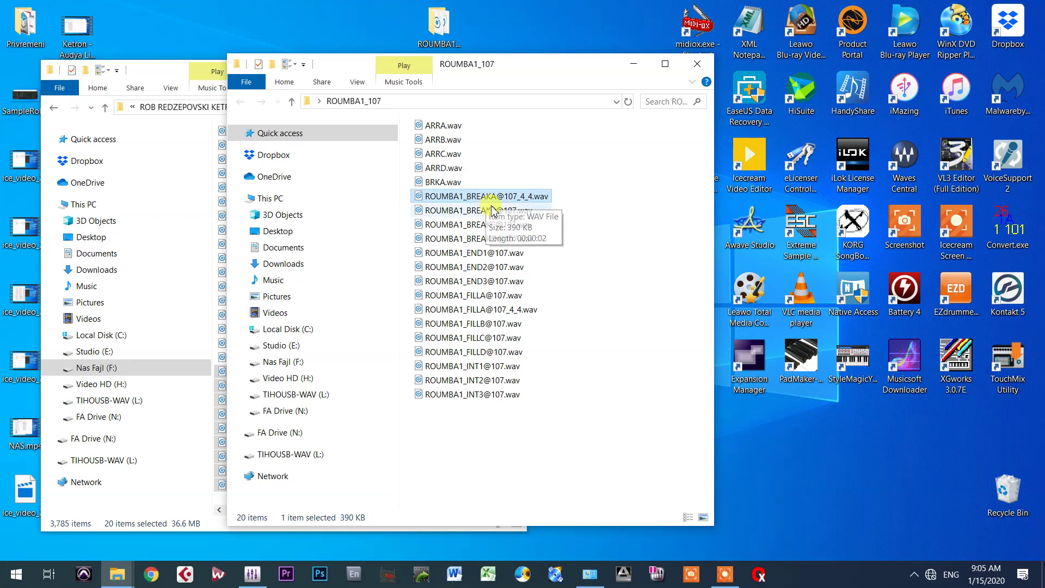
{"action": "right_click", "coordinate": [490, 203]}
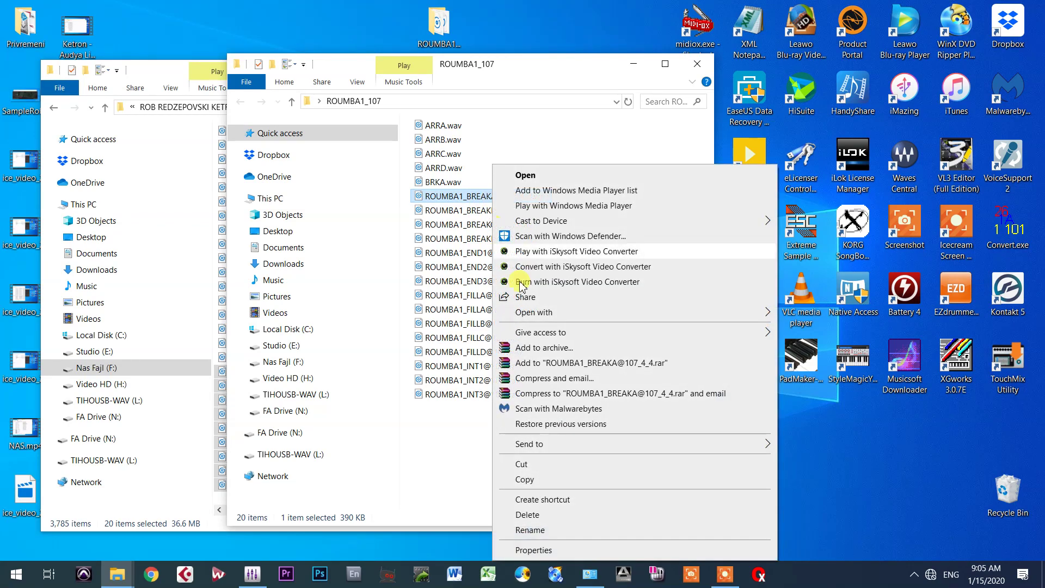
{"action": "left_click", "coordinate": [536, 515]}
{"action": "left_click", "coordinate": [559, 345]}
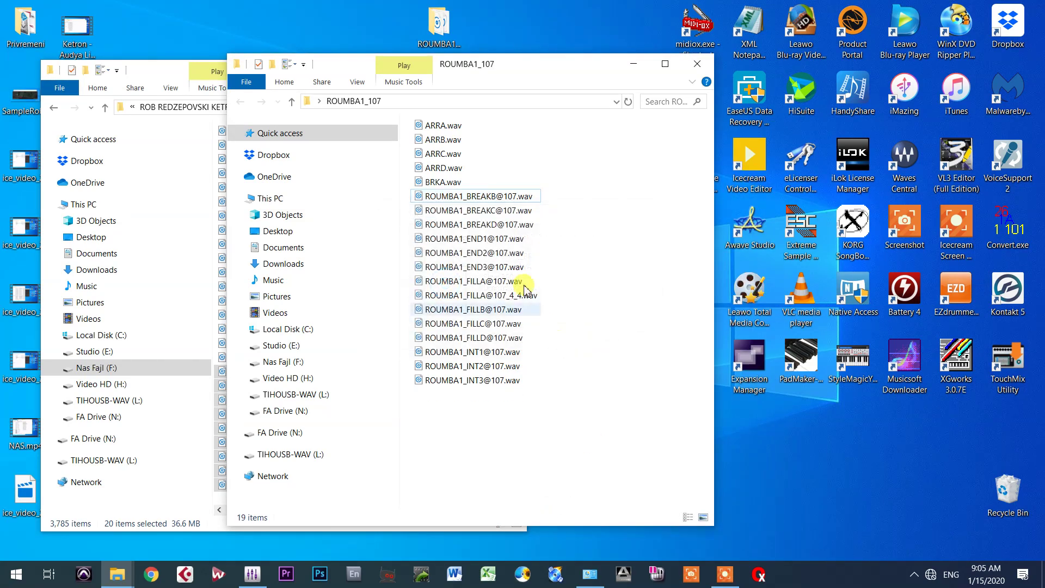
Rename the BREAKB, BREAKC and BREAKD files to BRKB, BRKC and BRKD, previewing BREAKC.
{"action": "left_click", "coordinate": [459, 202]}
{"action": "left_click", "coordinate": [459, 197]}
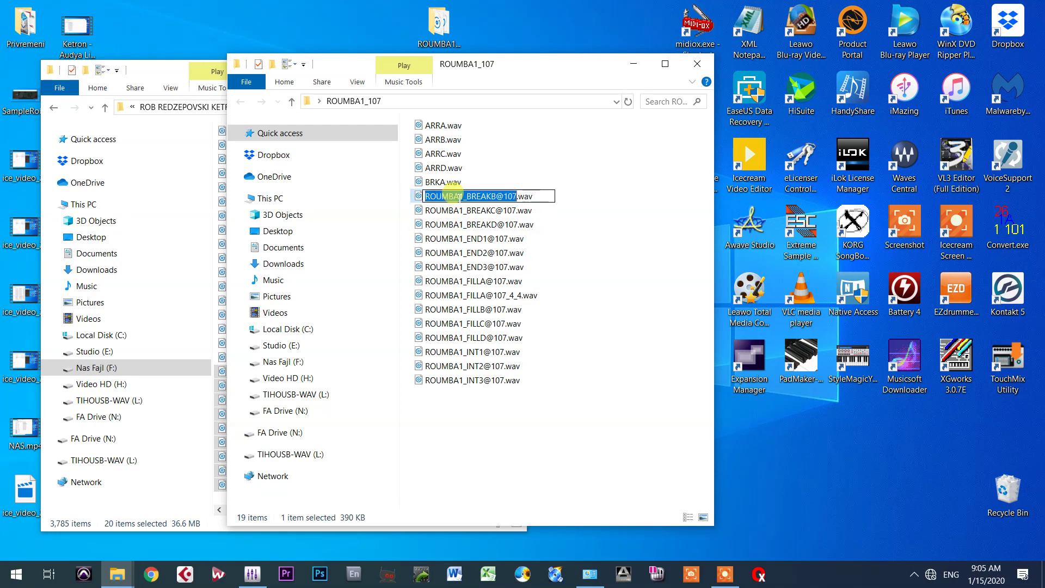
{"action": "type", "text": "BRK"}
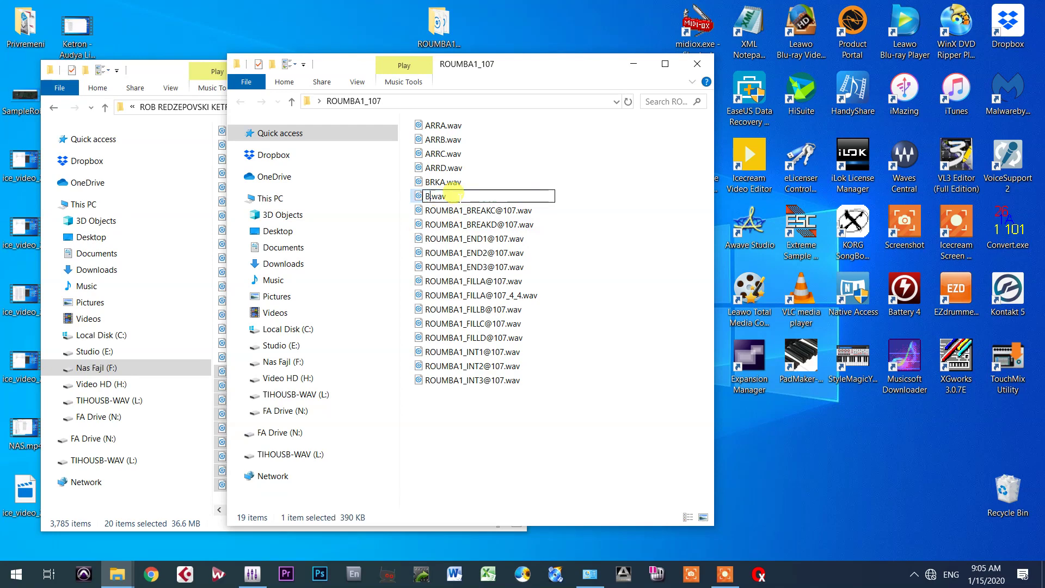
{"action": "type", "text": "B"}
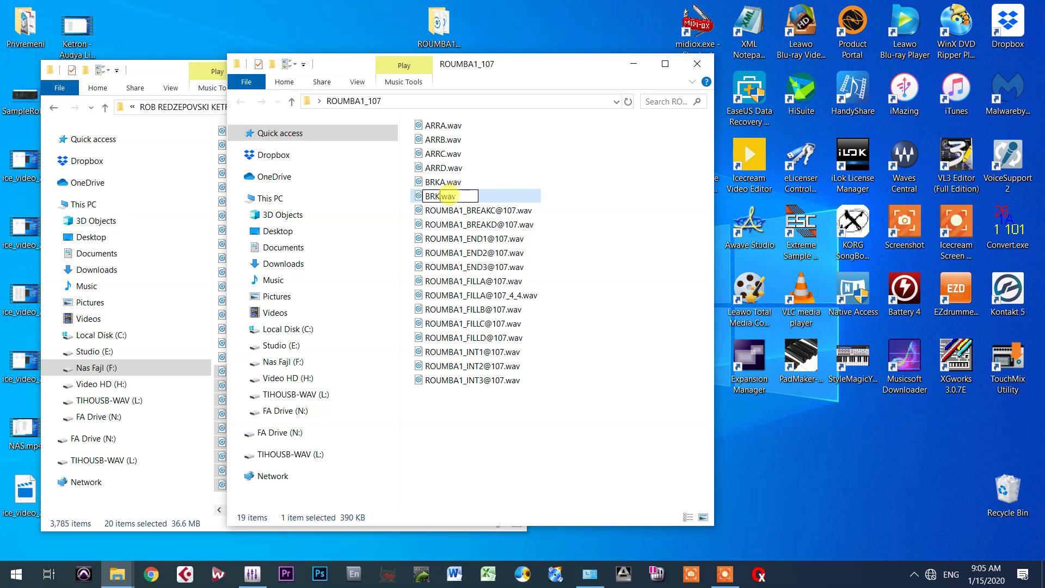
{"action": "left_click", "coordinate": [456, 210]}
{"action": "double_click", "coordinate": [457, 210]}
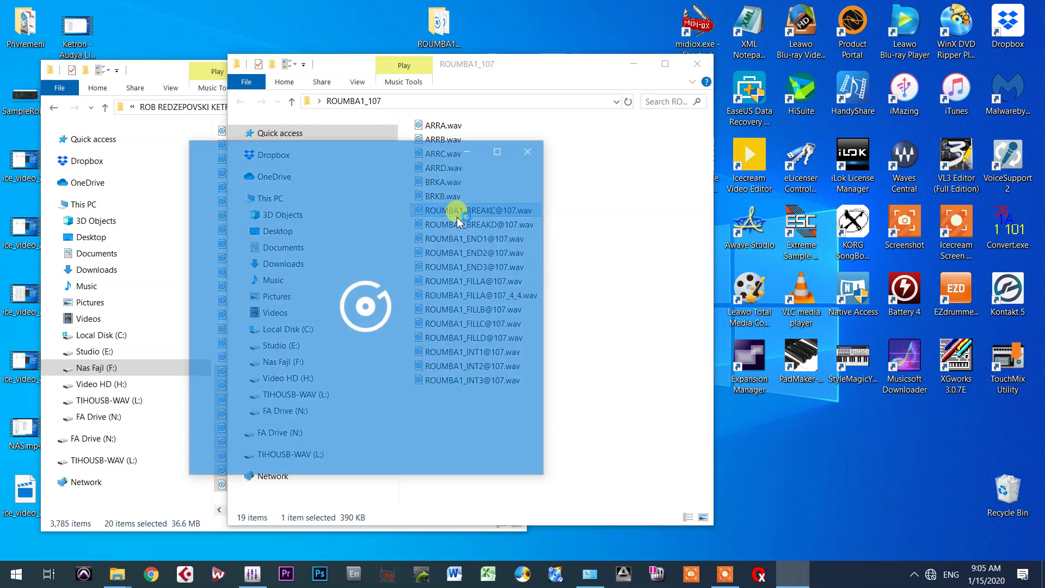
{"action": "left_click", "coordinate": [522, 155]}
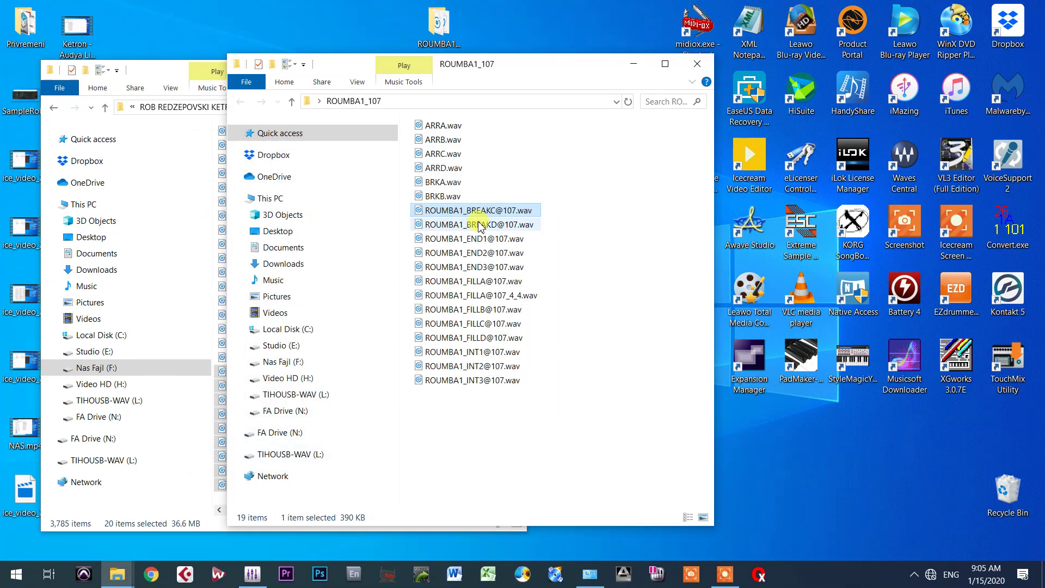
{"action": "left_click", "coordinate": [459, 210]}
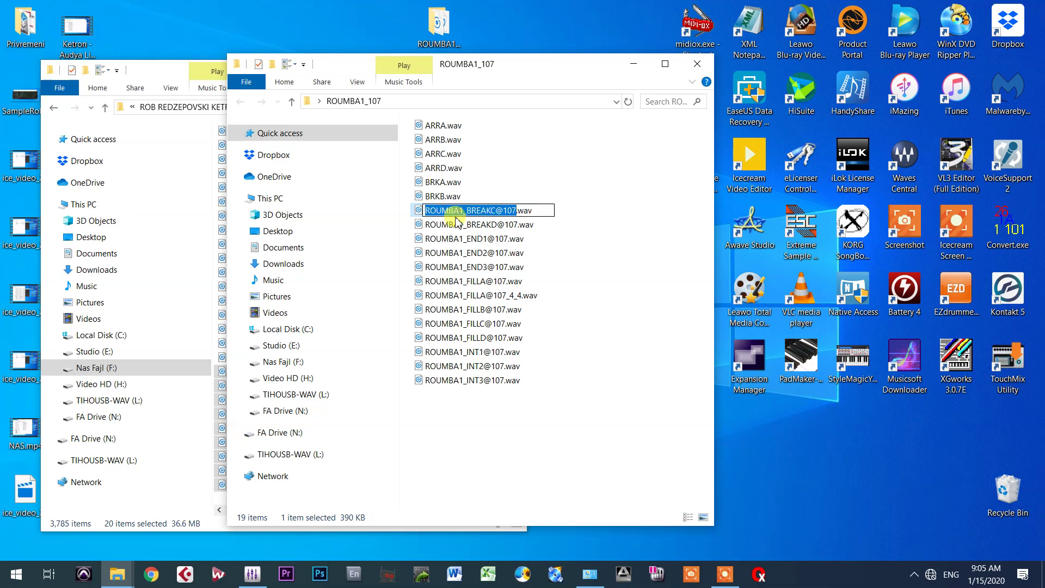
{"action": "type", "text": "BRK"}
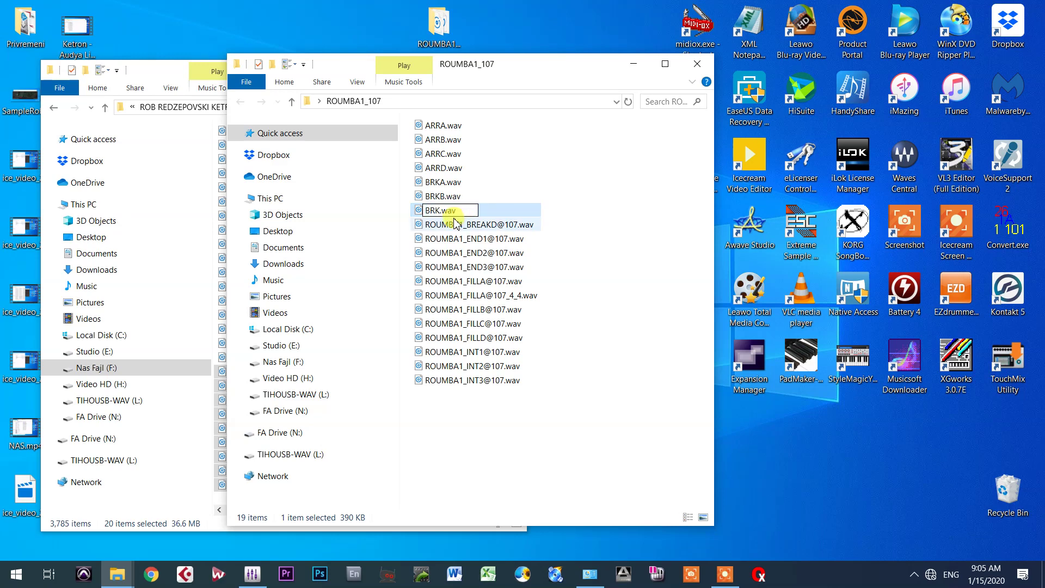
{"action": "type", "text": "C"}
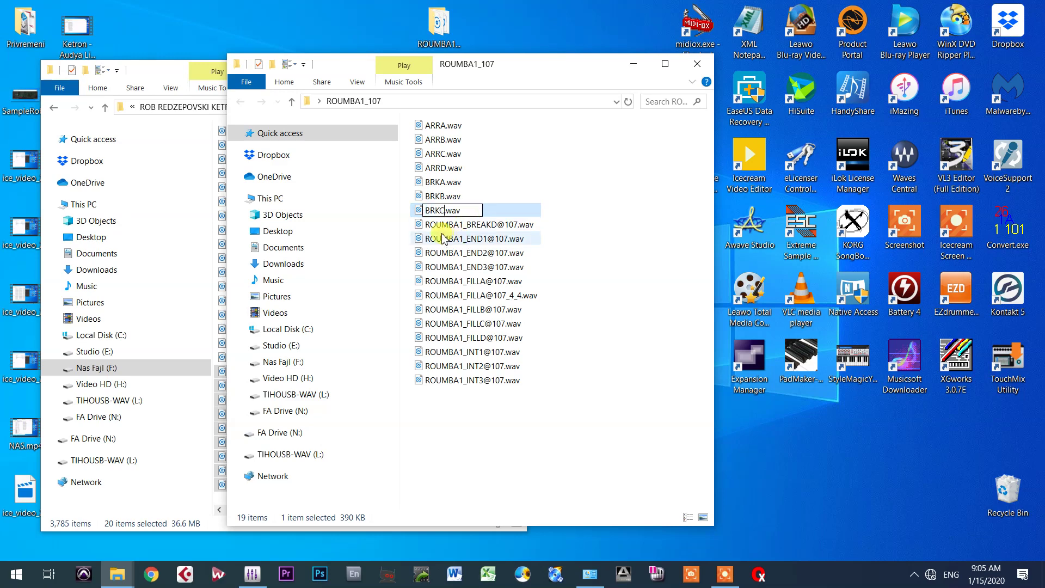
{"action": "left_click", "coordinate": [434, 226]}
{"action": "left_click", "coordinate": [434, 225]}
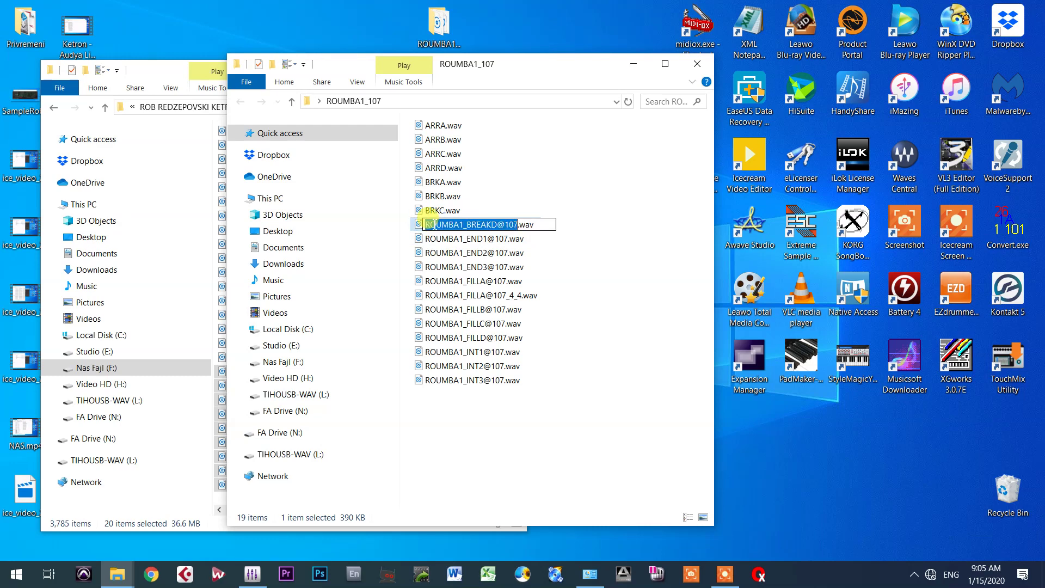
{"action": "type", "text": "BRKD"}
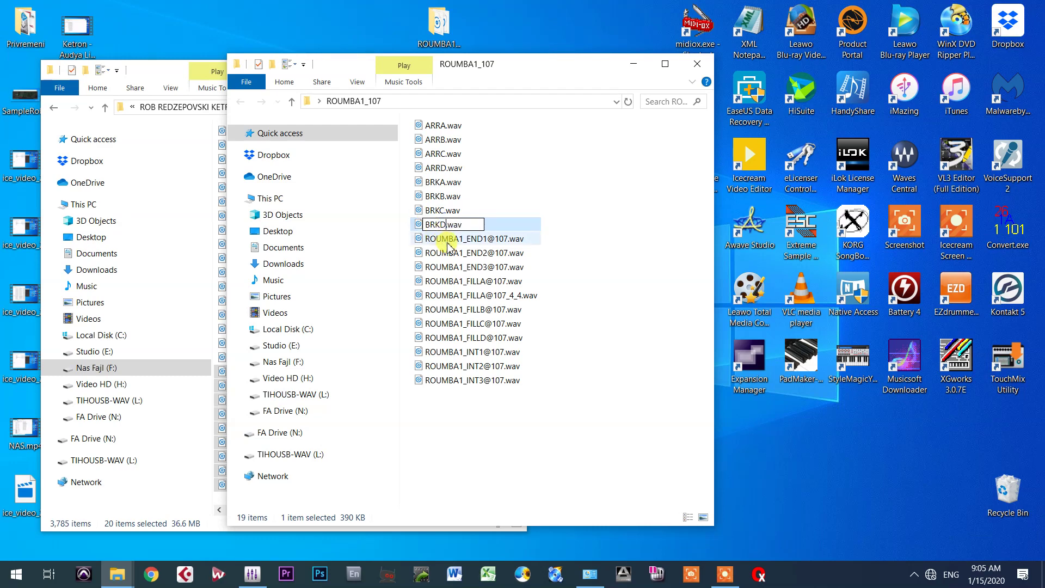
{"action": "left_click", "coordinate": [448, 243]}
Rename the three ROUMBA1_END files to END1, END2 and END3.
{"action": "left_click", "coordinate": [447, 243]}
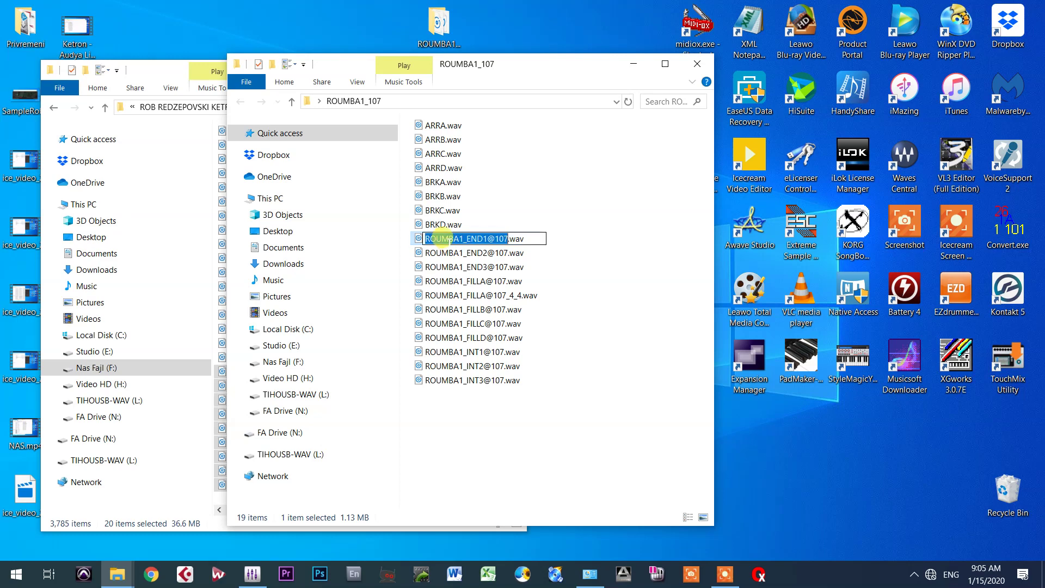
{"action": "type", "text": "END1"}
{"action": "left_click", "coordinate": [445, 253]}
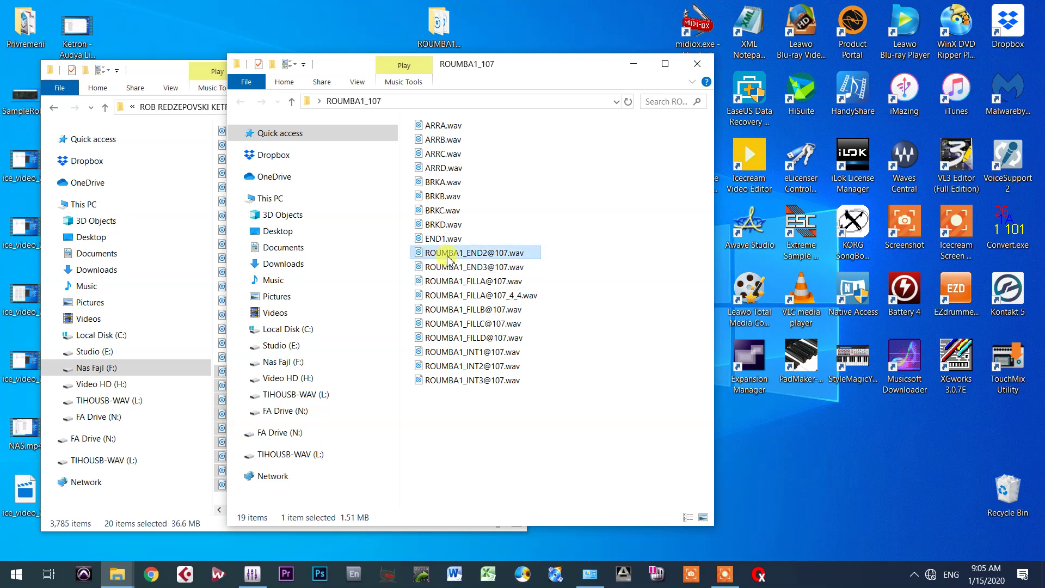
{"action": "left_click", "coordinate": [446, 253]}
{"action": "type", "text": "E"}
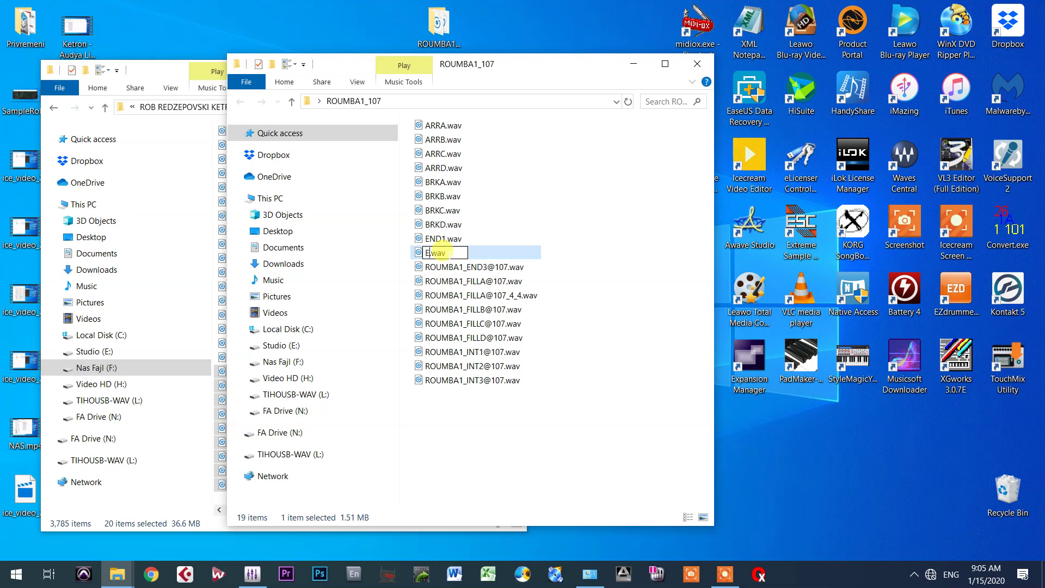
{"action": "type", "text": "ND"}
{"action": "type", "text": "2"}
{"action": "left_click", "coordinate": [441, 267]}
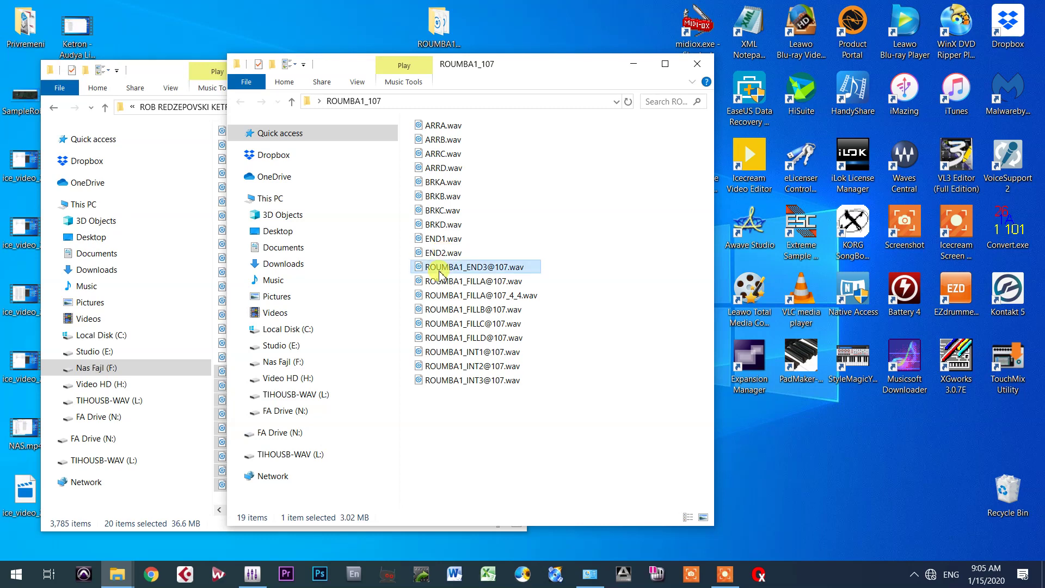
{"action": "left_click", "coordinate": [438, 272]}
{"action": "type", "text": "END3"}
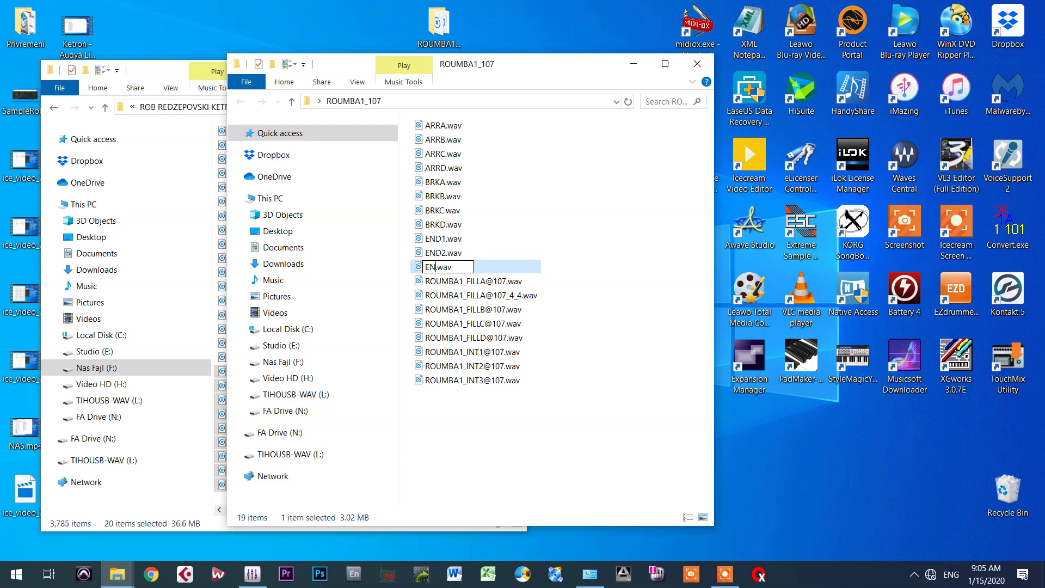
{"action": "left_click", "coordinate": [446, 283]}
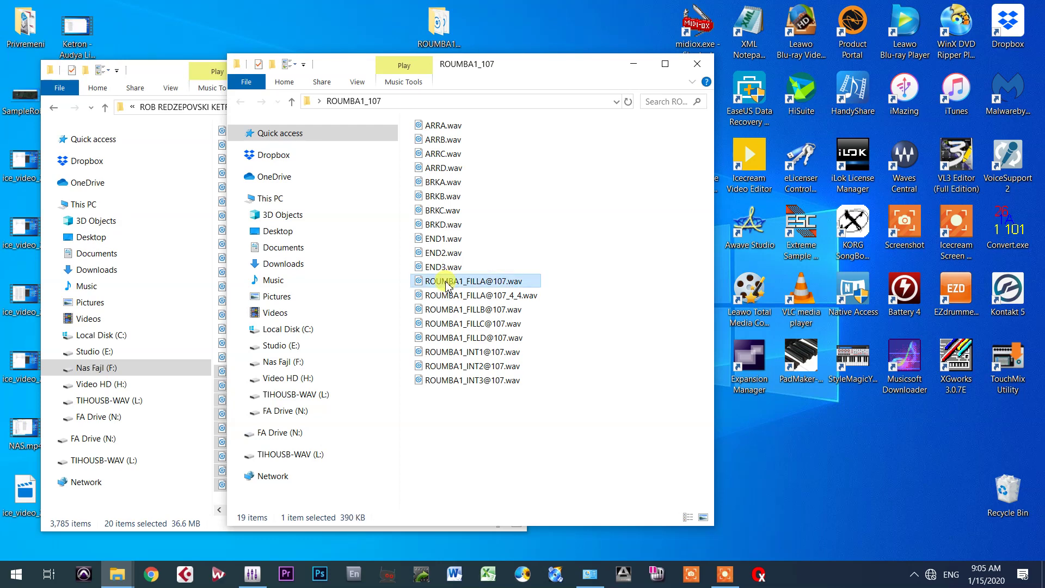
Rename the FILLA, FILLA 4_4 and FILLB files to FILA, FILB and FILC.
{"action": "left_click", "coordinate": [446, 282]}
{"action": "type", "text": "FILA"}
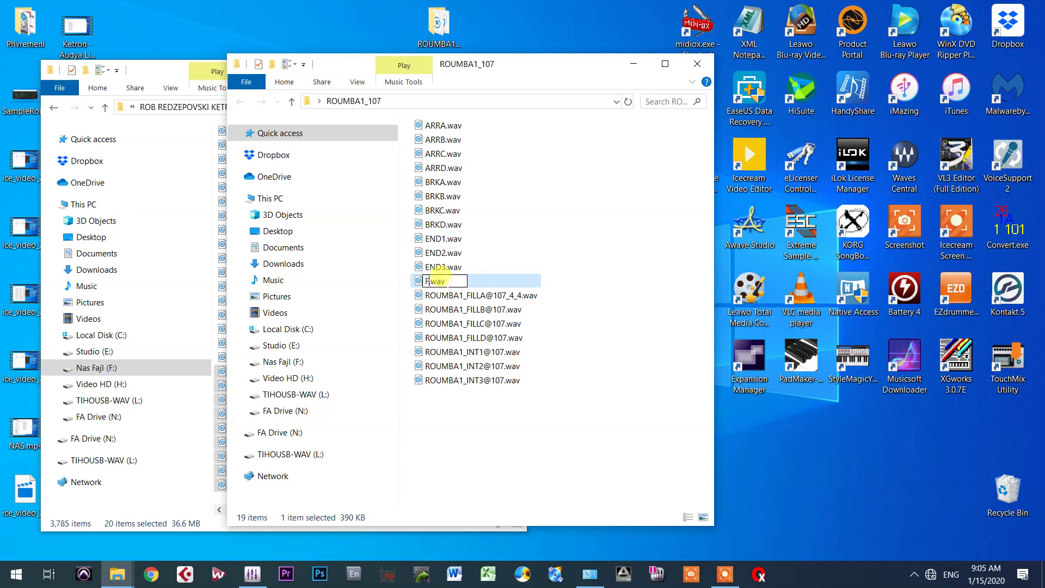
{"action": "left_click", "coordinate": [443, 296]}
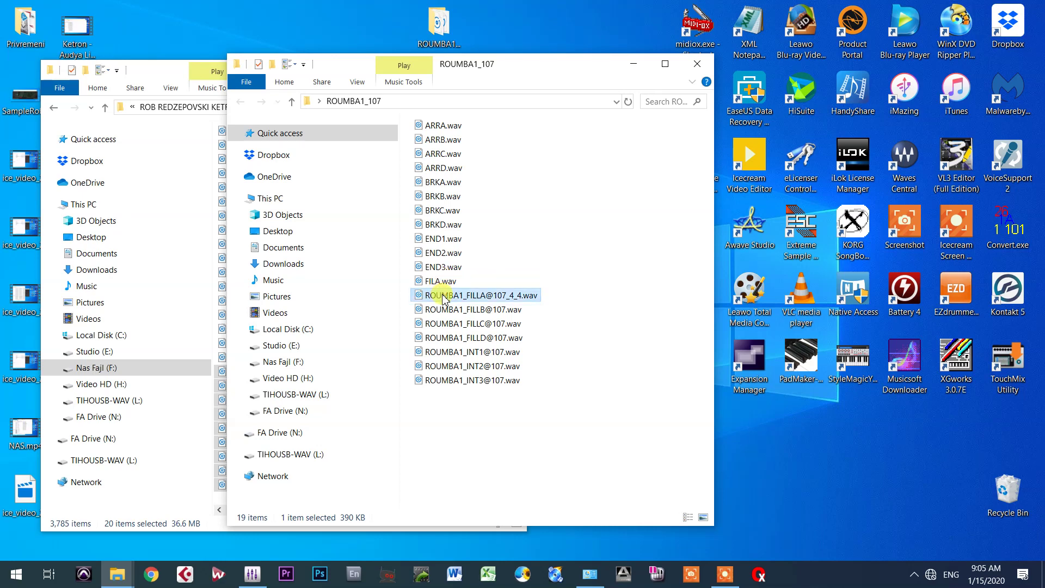
{"action": "left_click", "coordinate": [444, 299]}
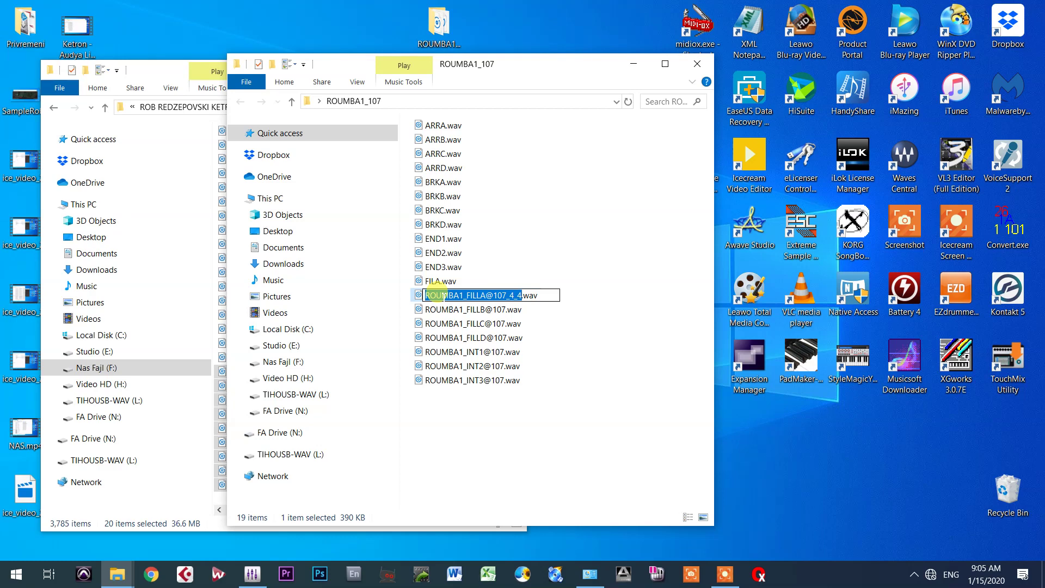
{"action": "type", "text": "FILB"}
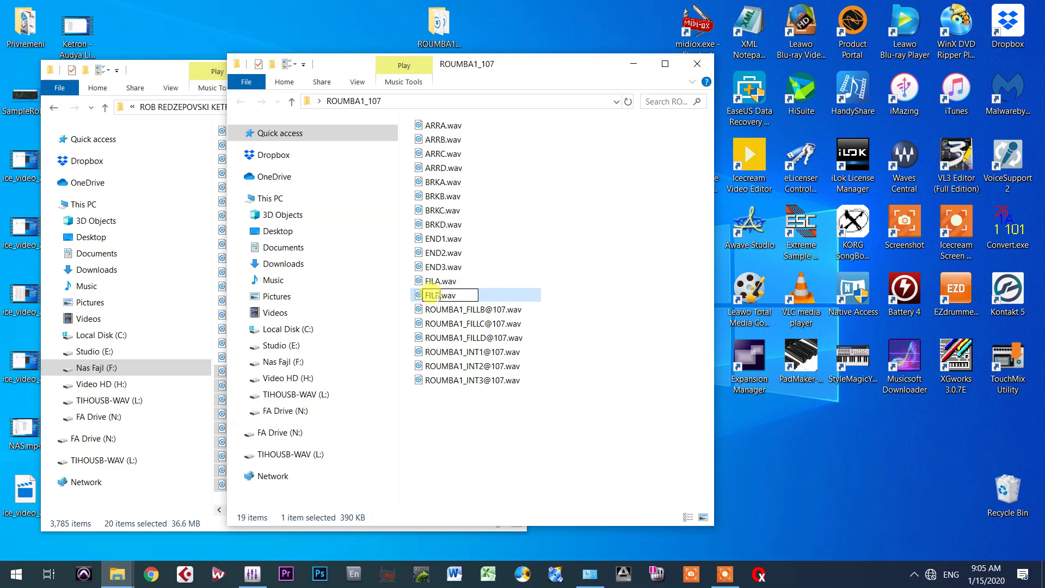
{"action": "left_click", "coordinate": [451, 314]}
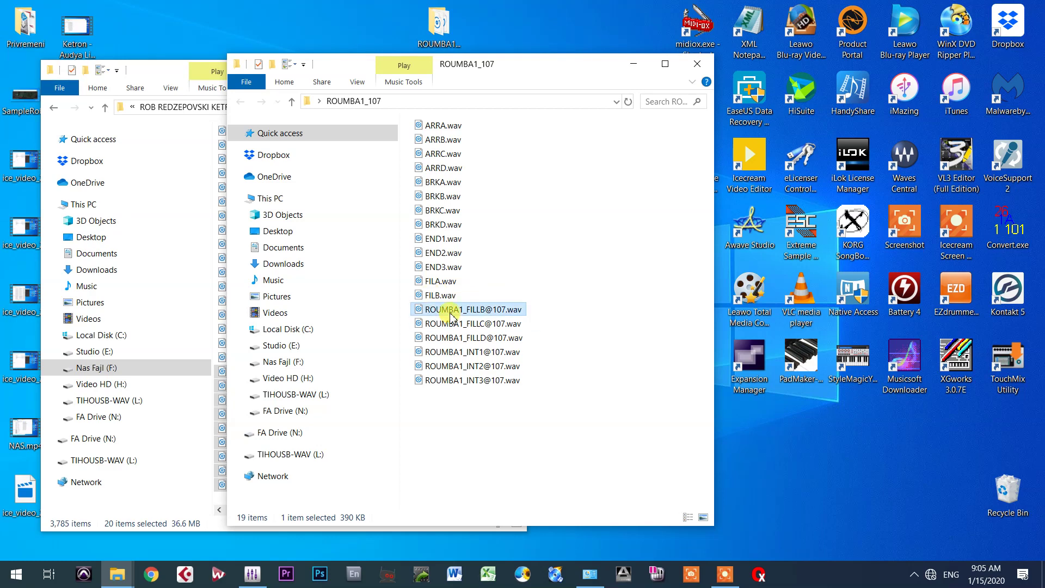
{"action": "left_click", "coordinate": [450, 313]}
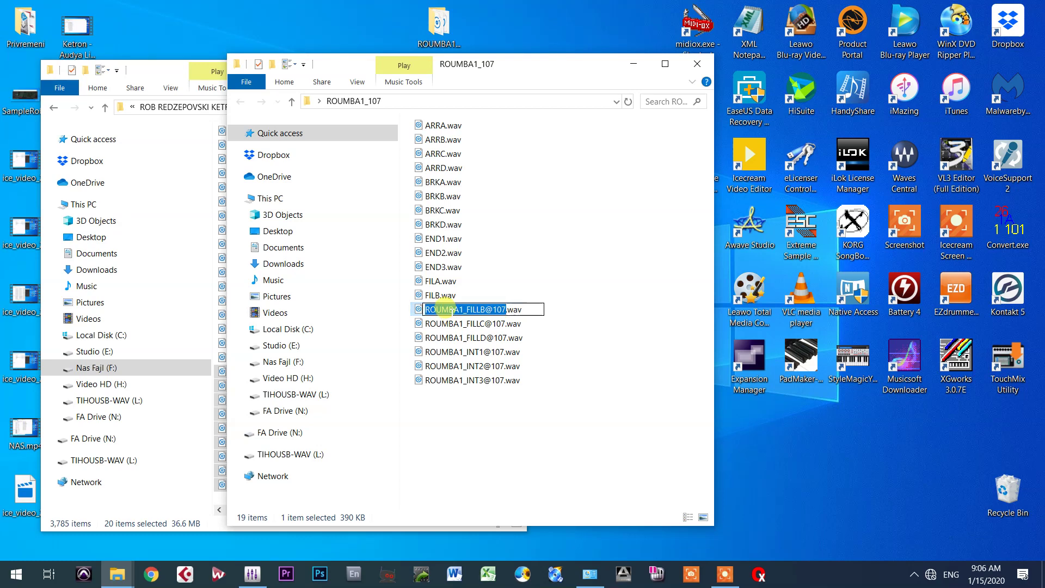
{"action": "type", "text": "FIL"}
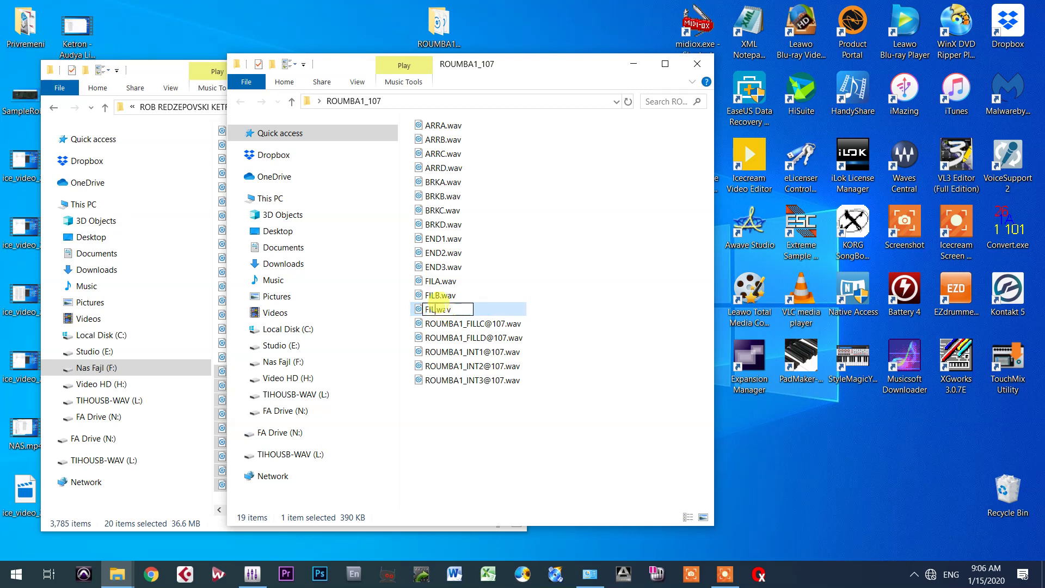
{"action": "type", "text": "C"}
{"action": "left_click", "coordinate": [443, 324]}
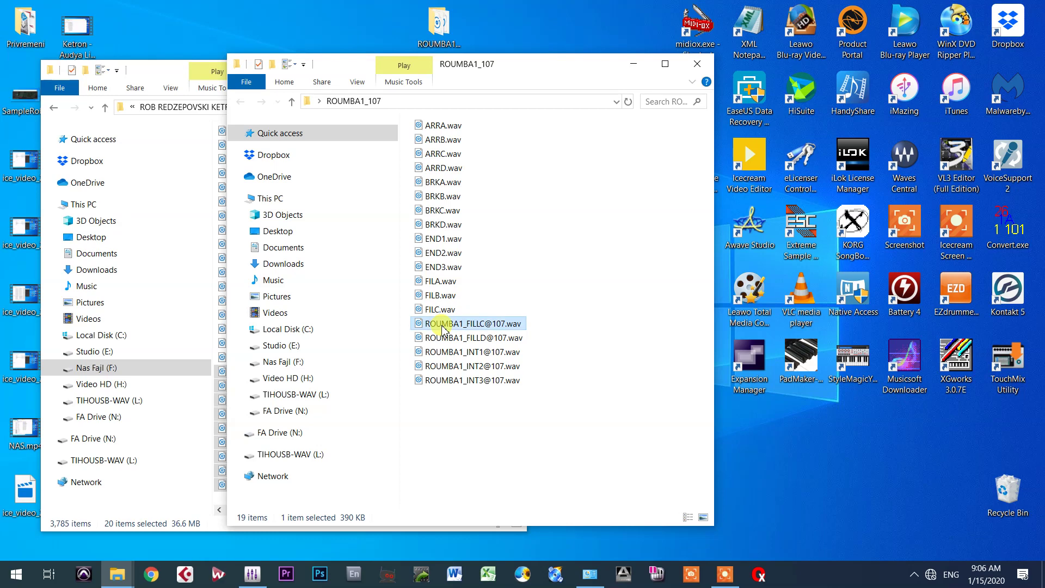
Abandon the FILLC rename and select the misnamed FILB.wav for removal.
{"action": "left_click", "coordinate": [443, 325]}
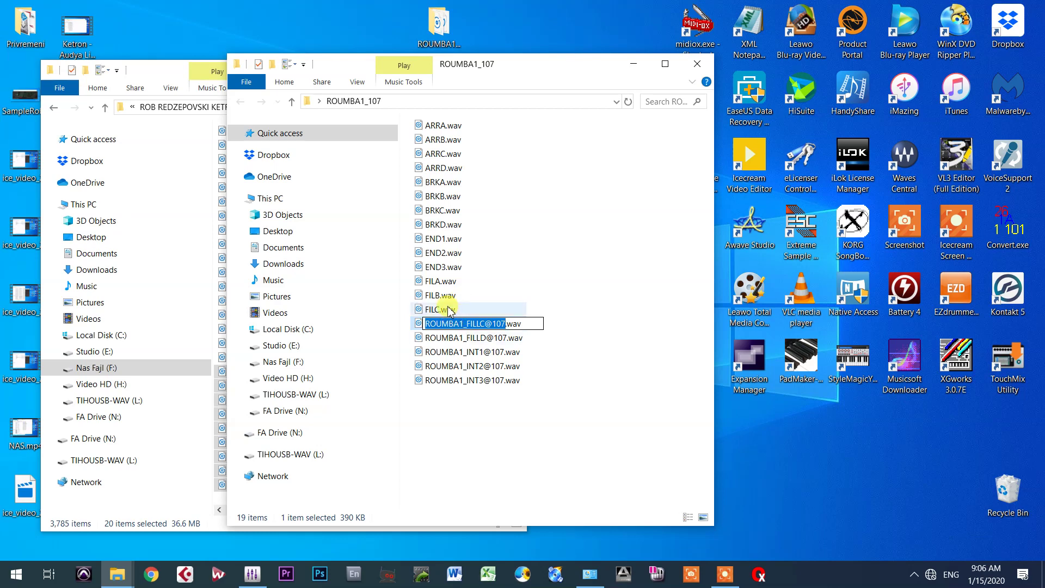
{"action": "left_click", "coordinate": [437, 283]}
{"action": "left_click", "coordinate": [444, 299]}
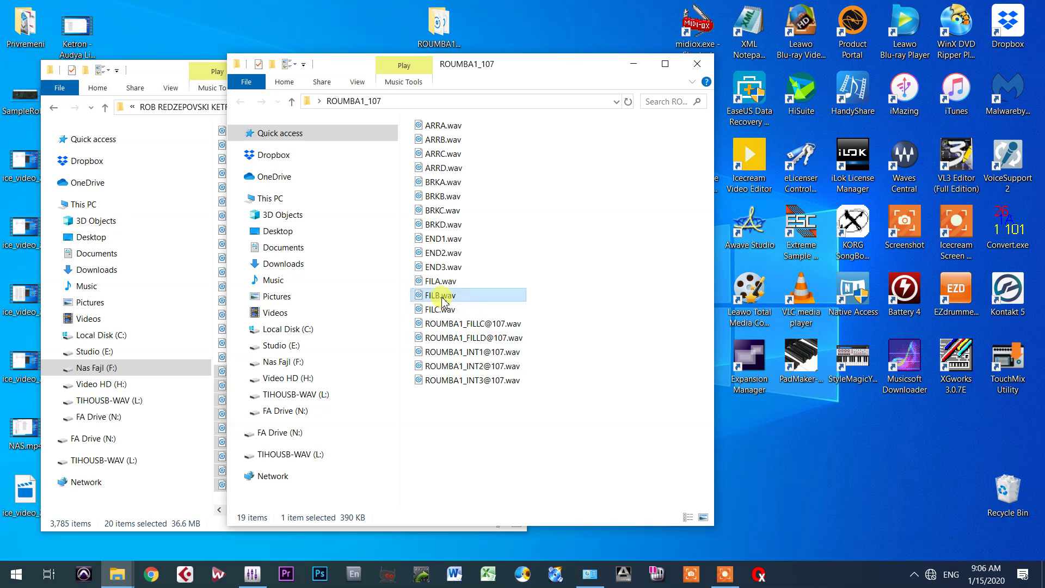
{"action": "right_click", "coordinate": [444, 300]}
Recycle the misnamed FILB.wav and rename FILC.wav to FILB.wav.
{"action": "left_click", "coordinate": [477, 514]}
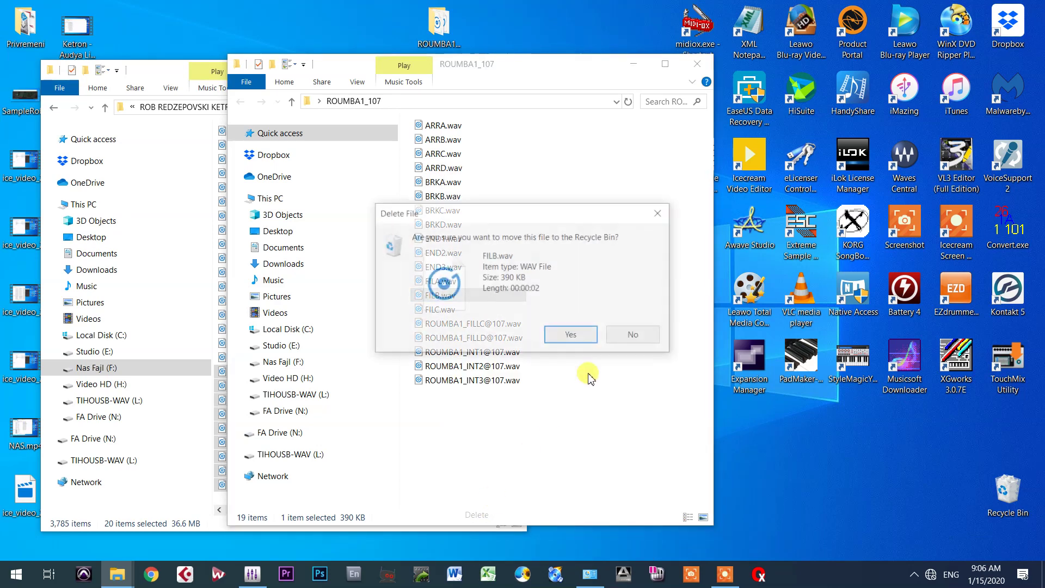
{"action": "left_click", "coordinate": [571, 333]}
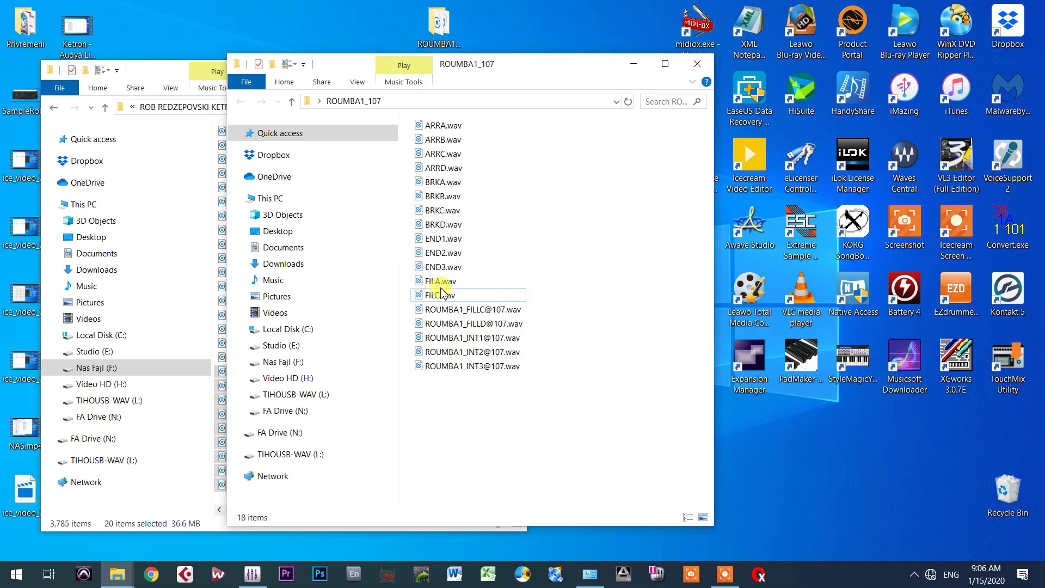
{"action": "left_click", "coordinate": [442, 297]}
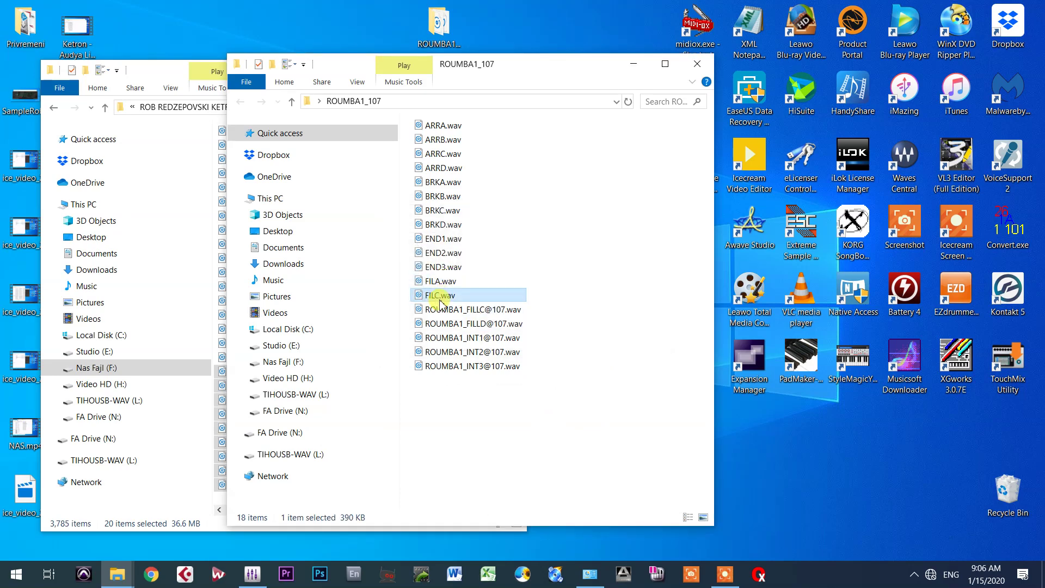
{"action": "left_click", "coordinate": [438, 299]}
{"action": "key", "text": "Right"}
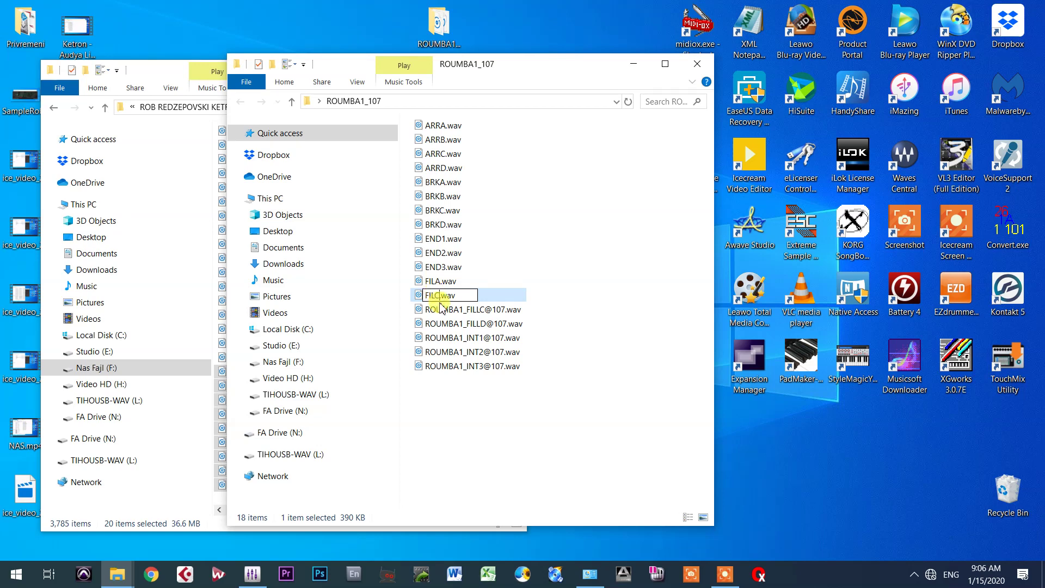
{"action": "key", "text": "BackSpace"}
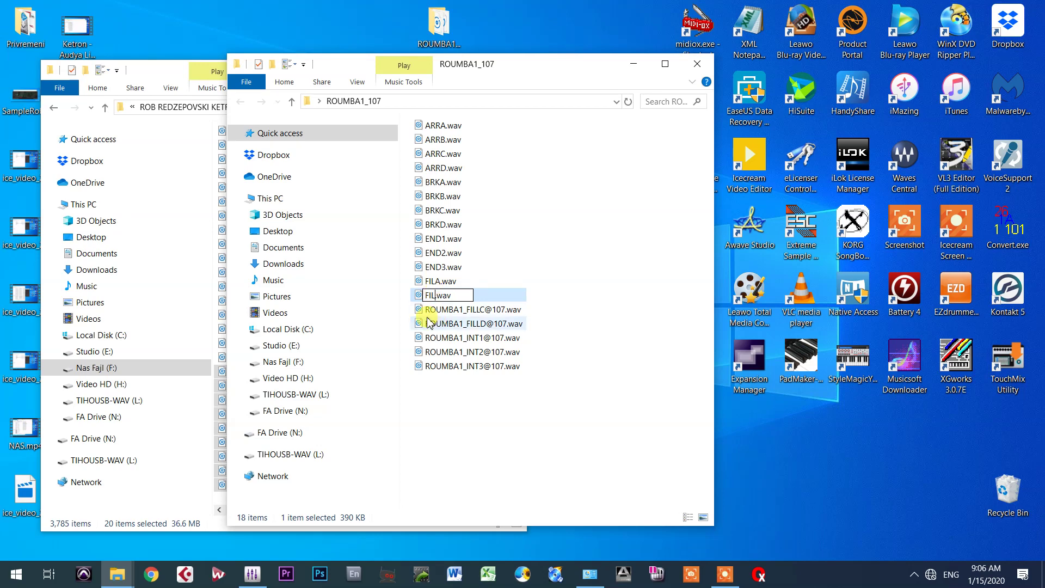
{"action": "type", "text": "B"}
{"action": "left_click", "coordinate": [435, 312]}
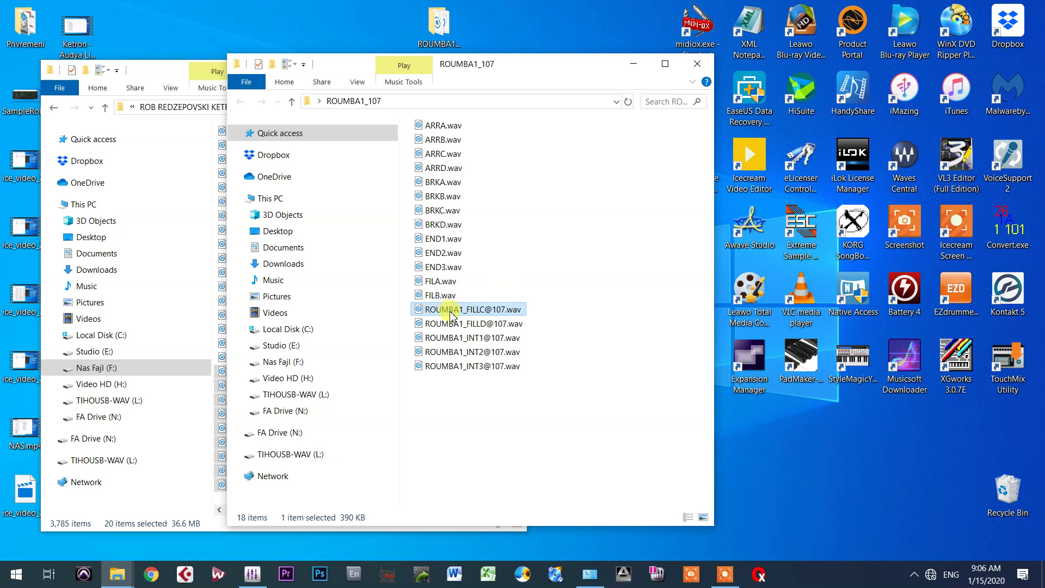
Rename ROUMBA1_FILLC and ROUMBA1_FILLD to FILC.wav and FILD.wav.
{"action": "left_click", "coordinate": [450, 311]}
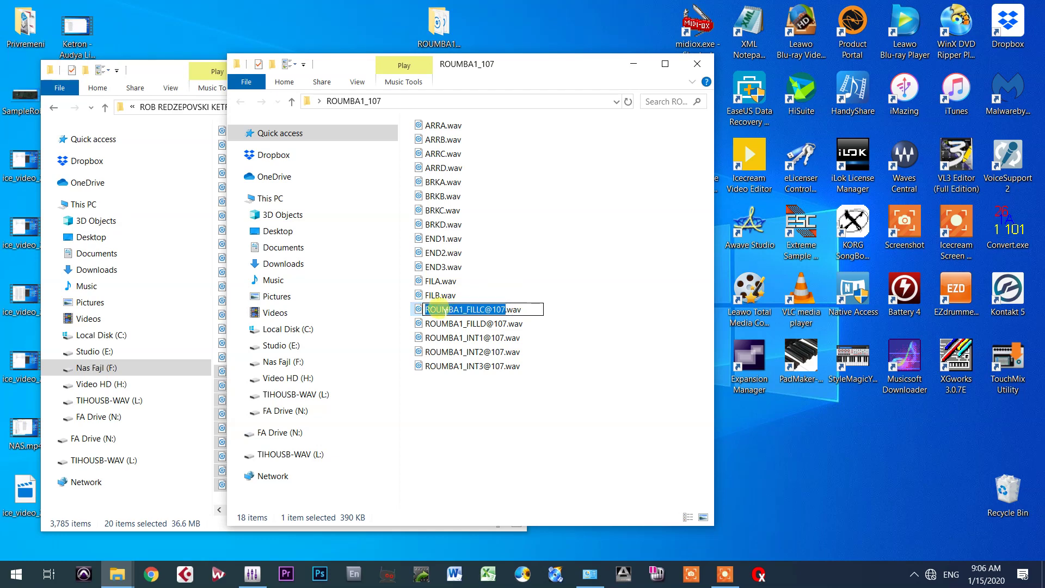
{"action": "type", "text": "FIL"}
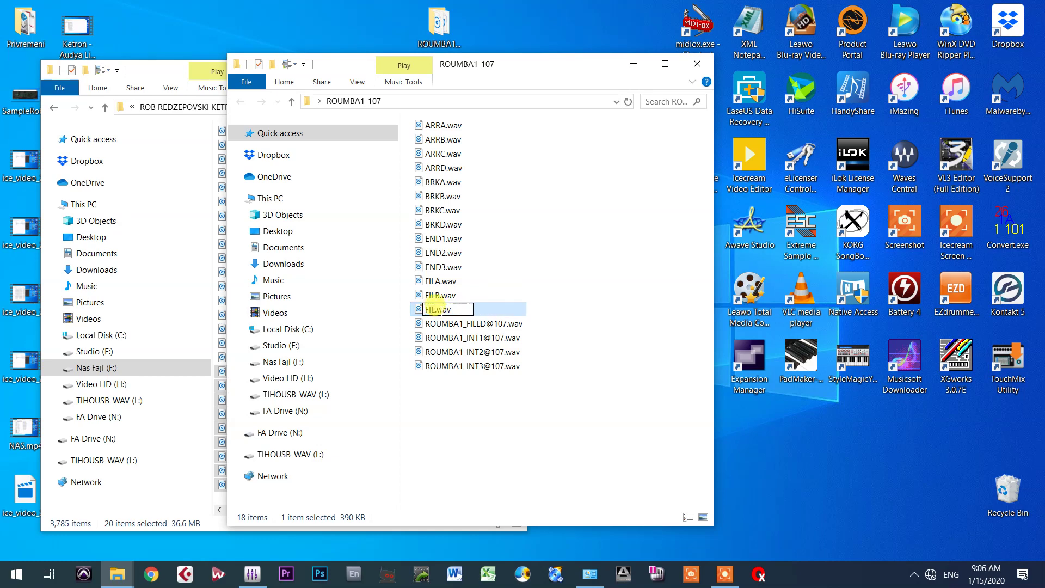
{"action": "type", "text": "C"}
{"action": "left_click", "coordinate": [440, 325]}
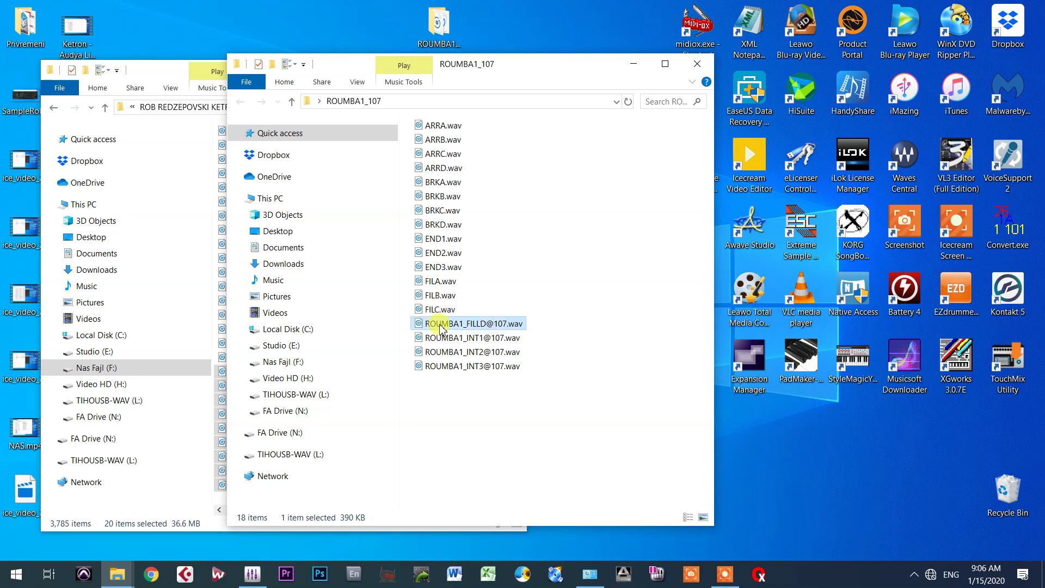
{"action": "left_click", "coordinate": [440, 325]}
{"action": "type", "text": "FILD"}
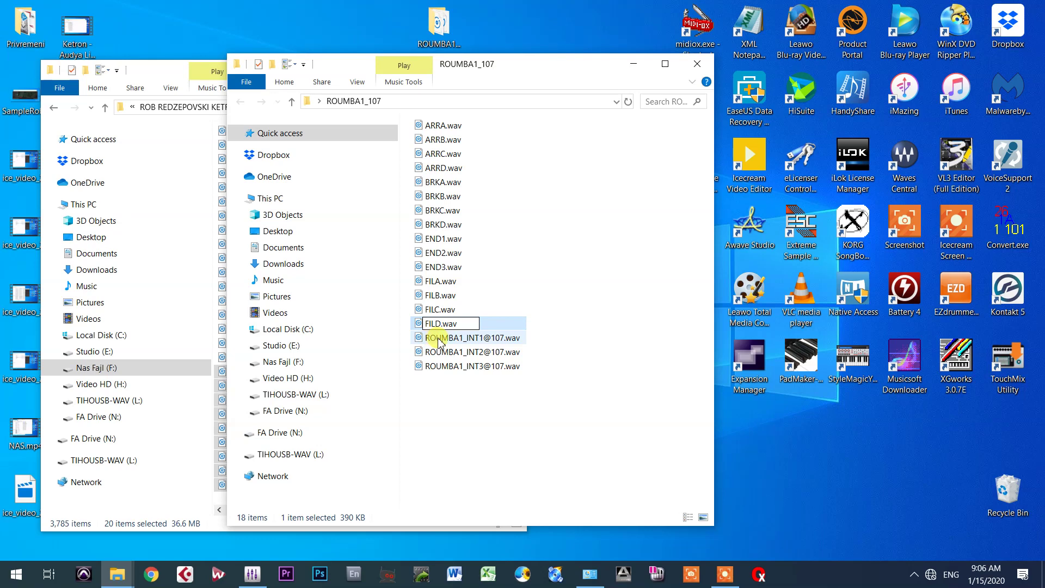
{"action": "left_click", "coordinate": [438, 338]}
Rename the three ROUMBA1_INT files to INT1, INT2 and INT3.
{"action": "left_click", "coordinate": [439, 339]}
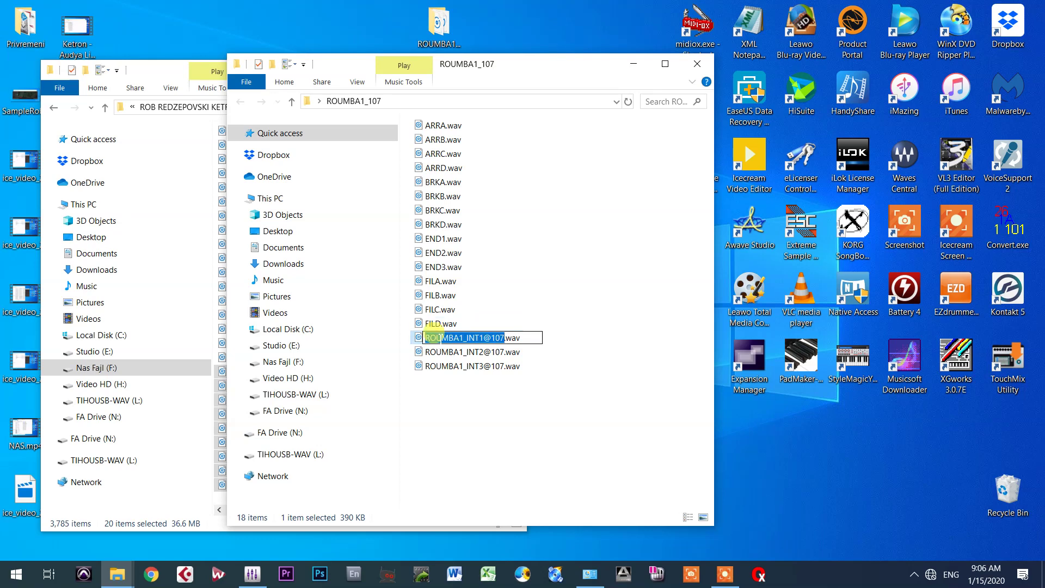
{"action": "type", "text": "INT1"}
{"action": "left_click", "coordinate": [436, 353]}
{"action": "left_click", "coordinate": [437, 352]}
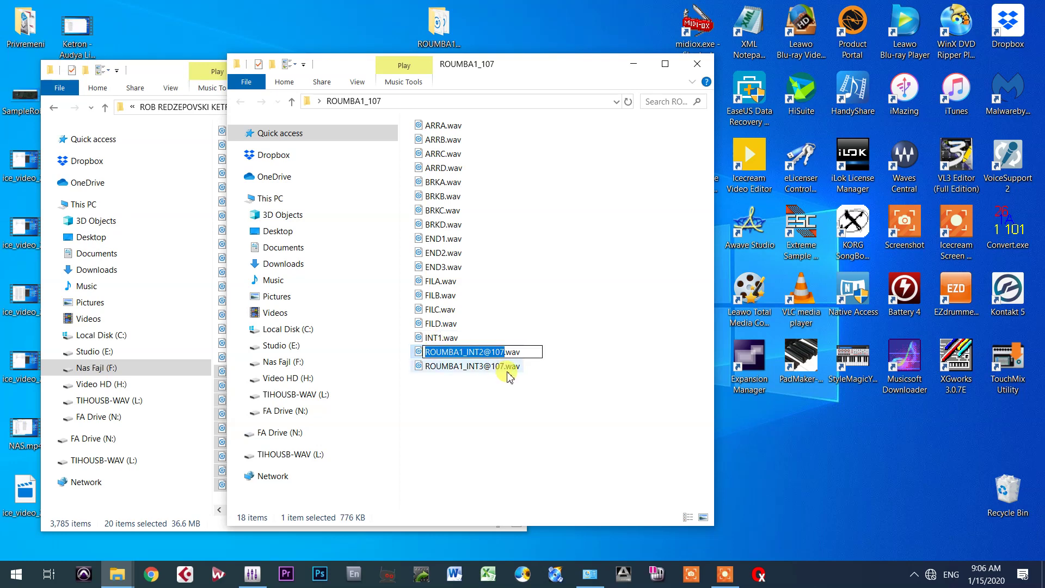
{"action": "type", "text": "INT2"}
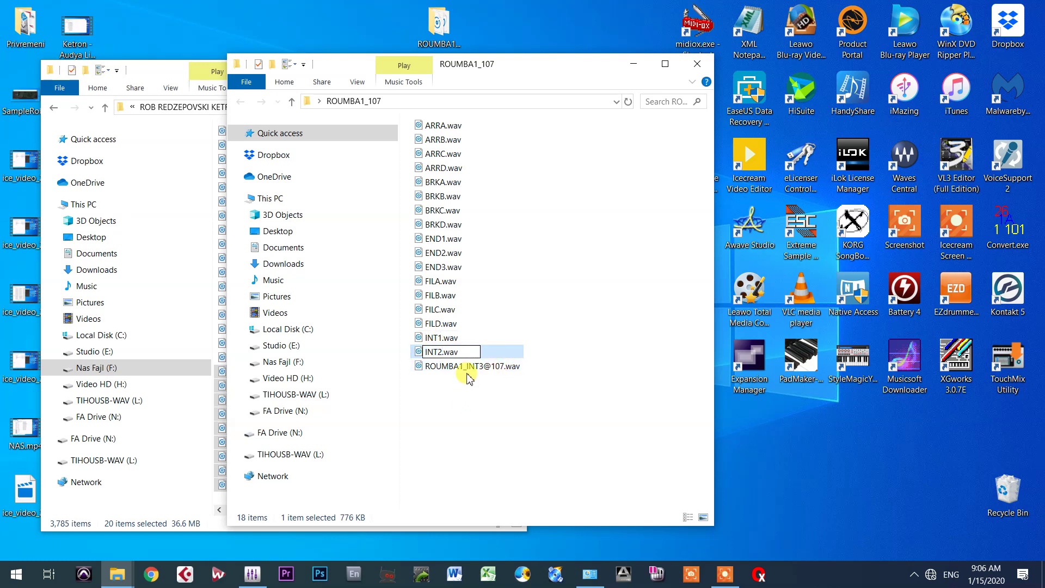
{"action": "left_click", "coordinate": [450, 368]}
{"action": "left_click", "coordinate": [451, 367]}
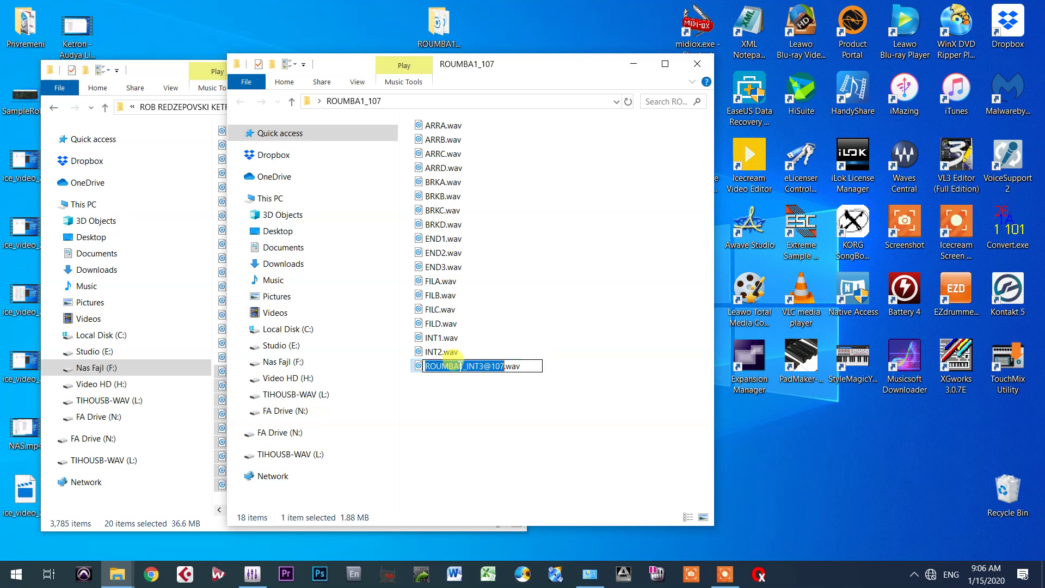
{"action": "type", "text": "INT3"}
{"action": "key", "text": "Return"}
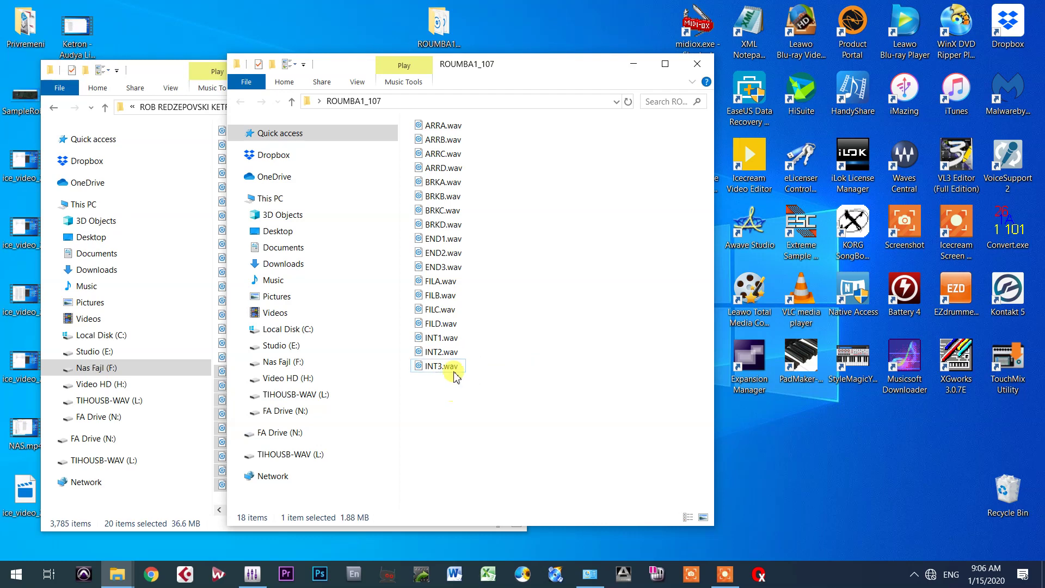
Step through the 18 renamed files, close ROUMBA1_107 and shift its desktop icon right.
{"action": "left_click", "coordinate": [441, 127]}
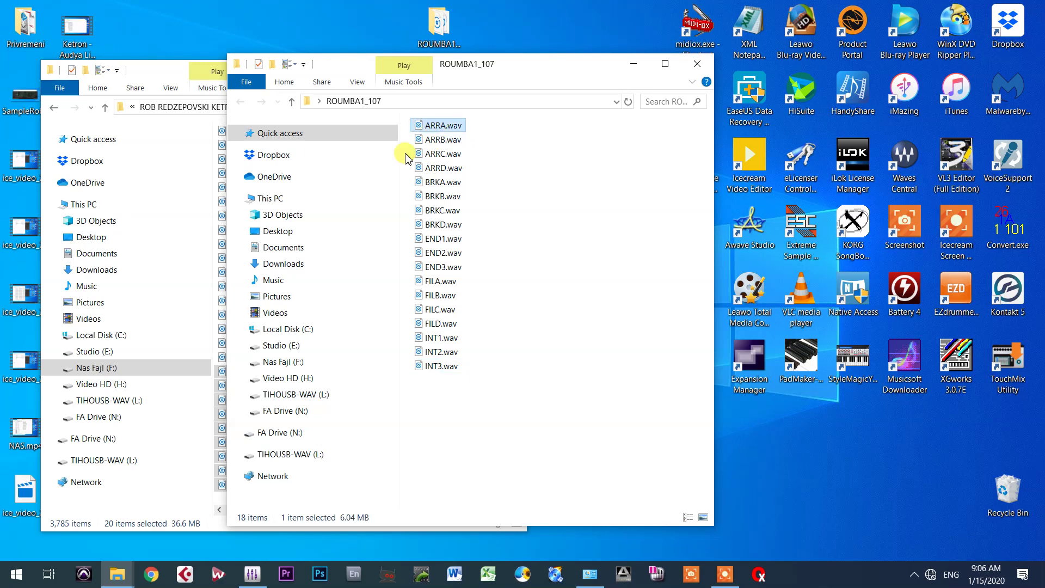
{"action": "key", "text": "Down"}
{"action": "key", "text": "Down"}
{"action": "key", "text": "Down"}
{"action": "key", "text": "Down"}
{"action": "key", "text": "Down"}
{"action": "key", "text": "Down"}
{"action": "key", "text": "Down"}
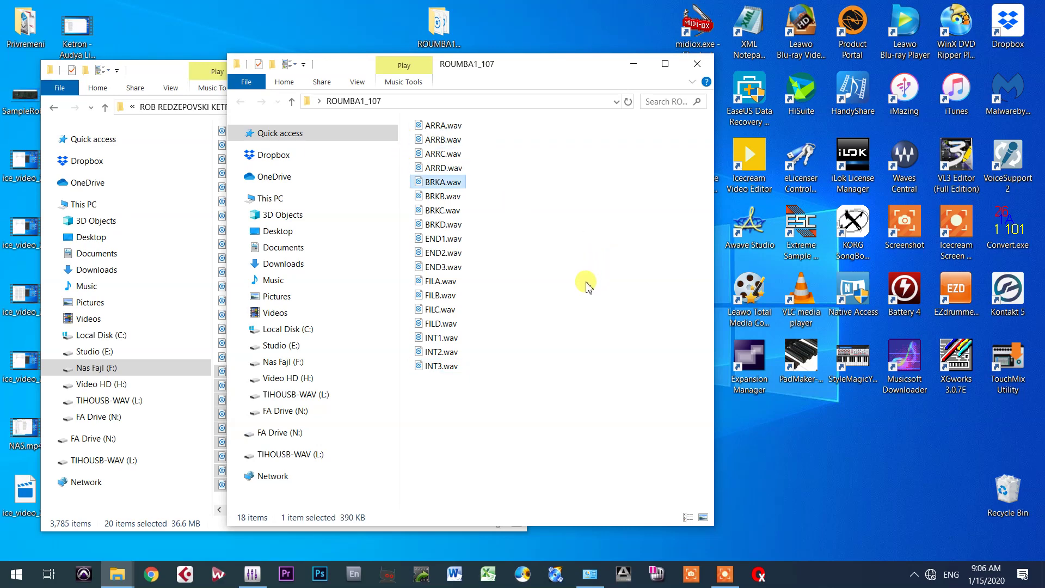
{"action": "key", "text": "Down"}
{"action": "key", "text": "Down"}
{"action": "key", "text": "Down"}
{"action": "key", "text": "Down"}
{"action": "key", "text": "Down"}
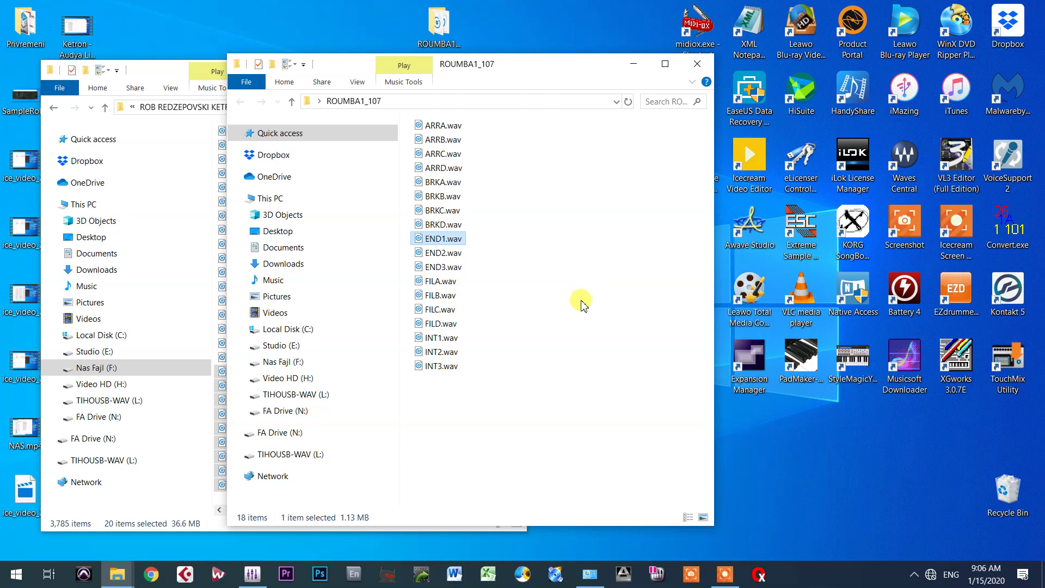
{"action": "key", "text": "Down"}
{"action": "key", "text": "Down"}
{"action": "key", "text": "Down"}
{"action": "key", "text": "Down"}
{"action": "key", "text": "Down"}
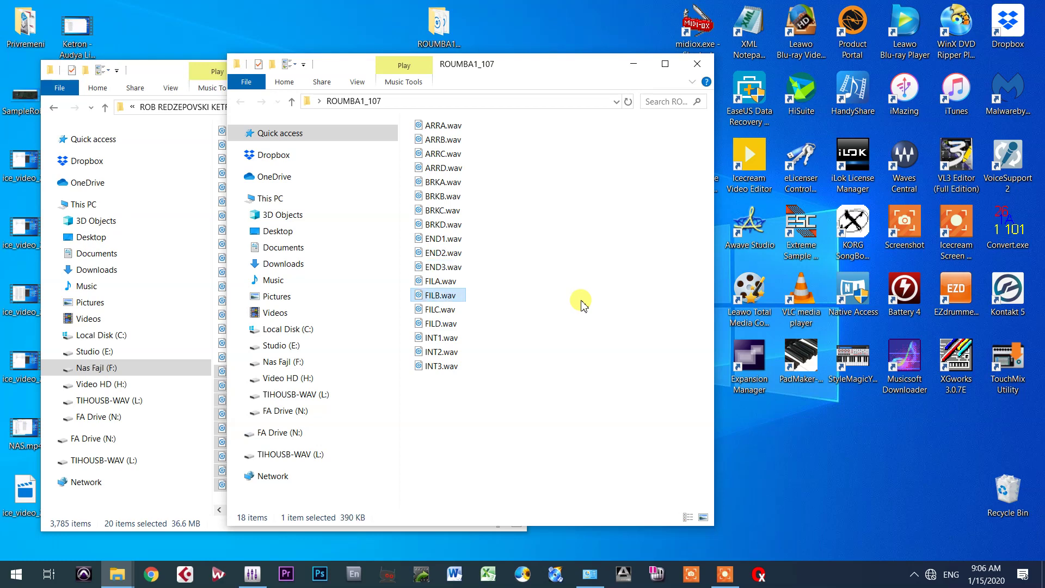
{"action": "key", "text": "Down"}
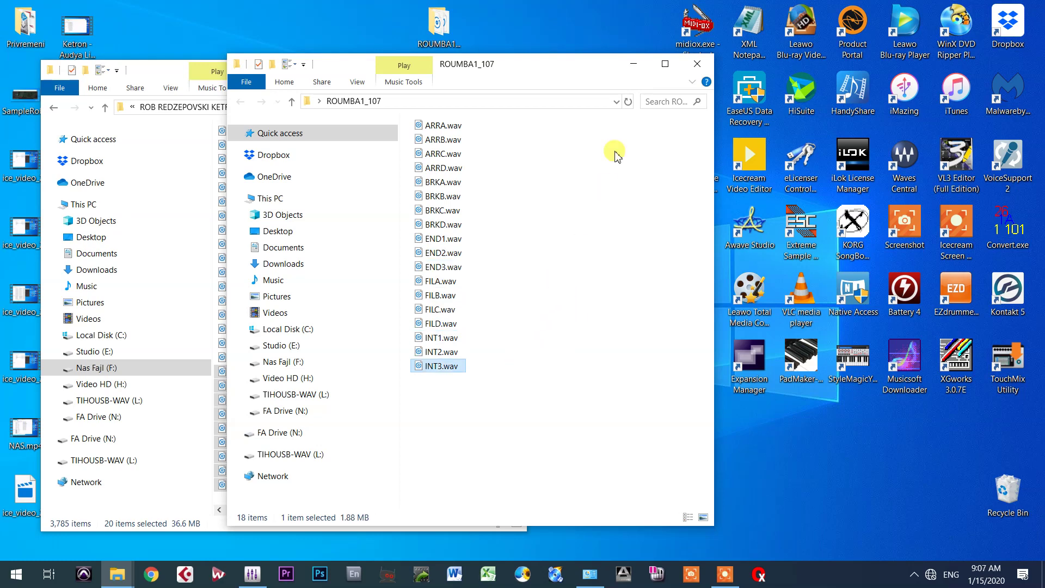
{"action": "left_click", "coordinate": [697, 64]}
{"action": "left_click_drag", "start_coordinate": [435, 35], "coordinate": [599, 41]}
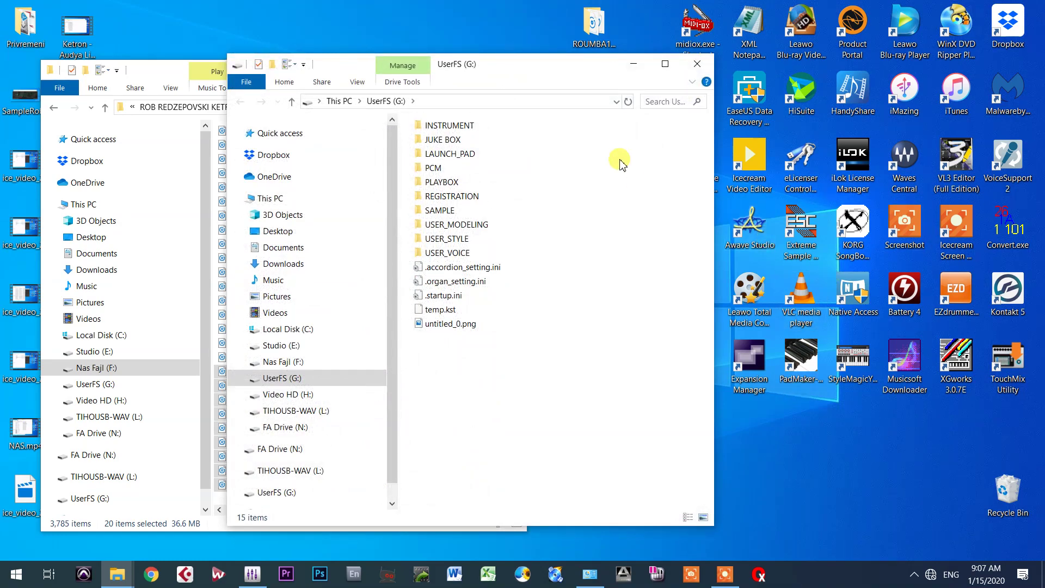
Place the UserFS (G:) window on the right and return the left window to the KETRON AUDYA 5 SET folder.
{"action": "left_click_drag", "start_coordinate": [513, 70], "coordinate": [824, 89]}
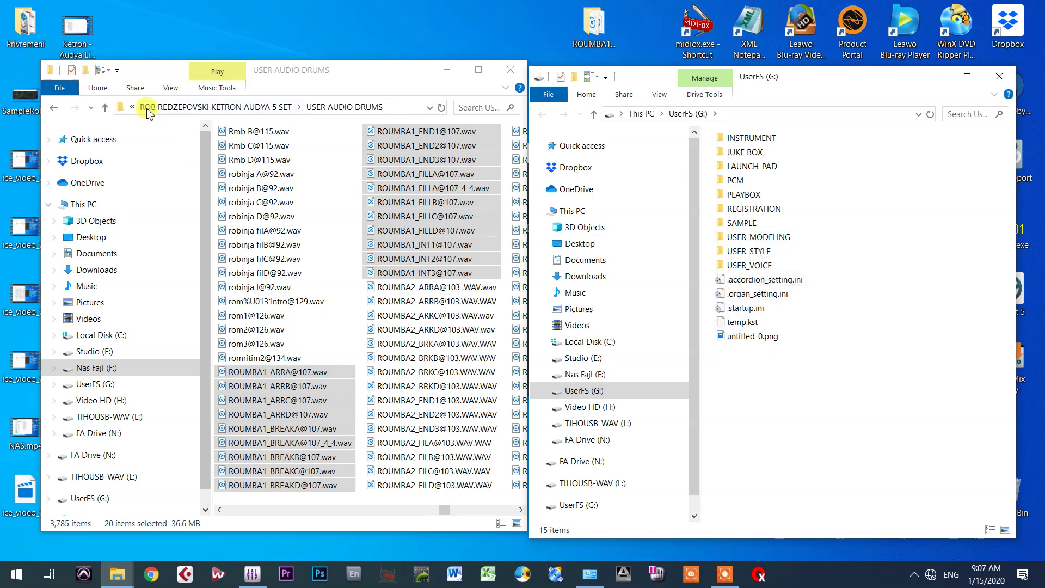
{"action": "left_click", "coordinate": [105, 107]}
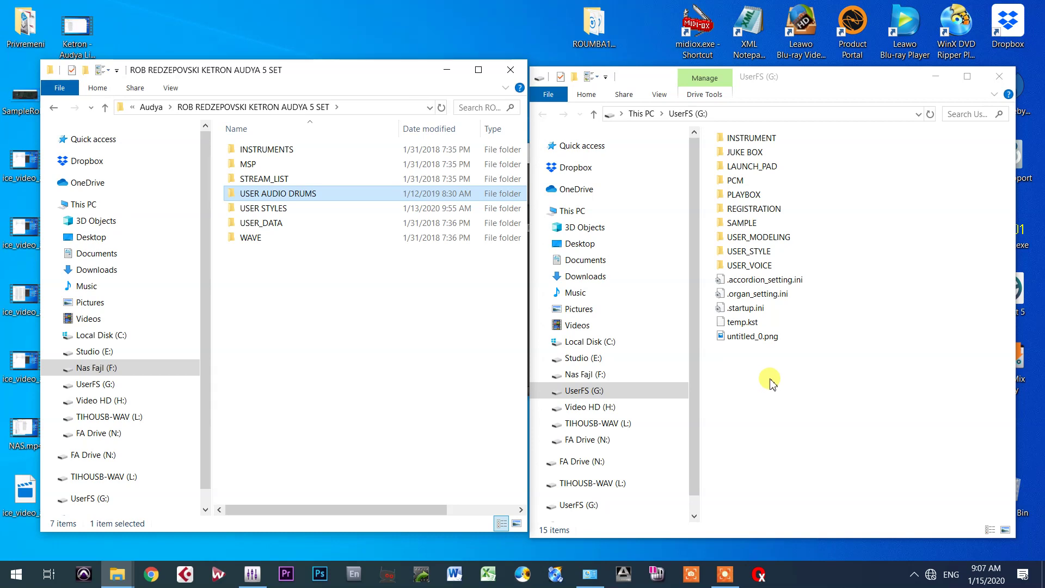
Open USER_MODELING > LiveDrum on UserFS (G:) and reopen USER AUDIO DRUMS on the left.
{"action": "double_click", "coordinate": [749, 241]}
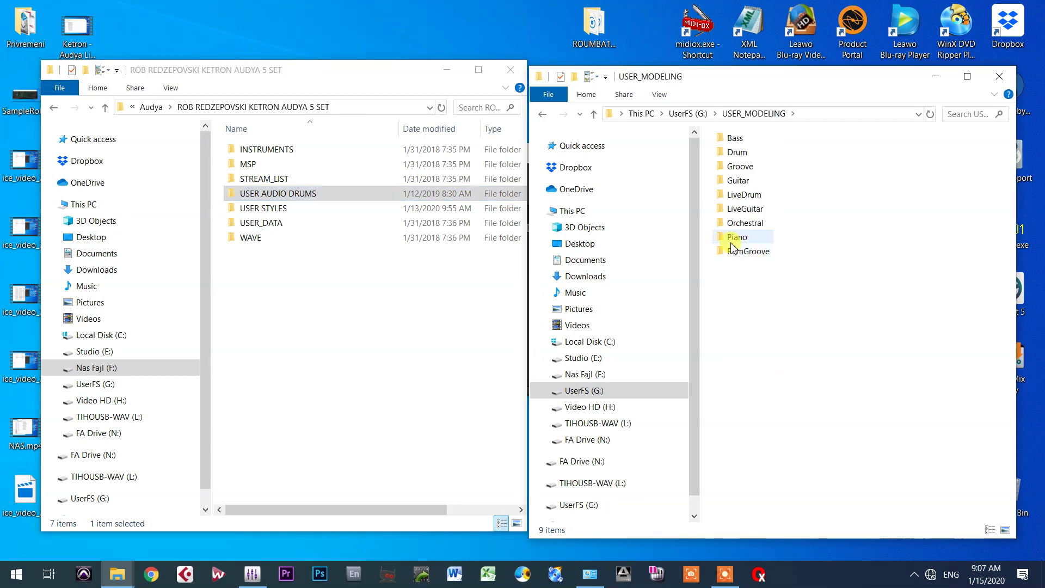
{"action": "double_click", "coordinate": [732, 196]}
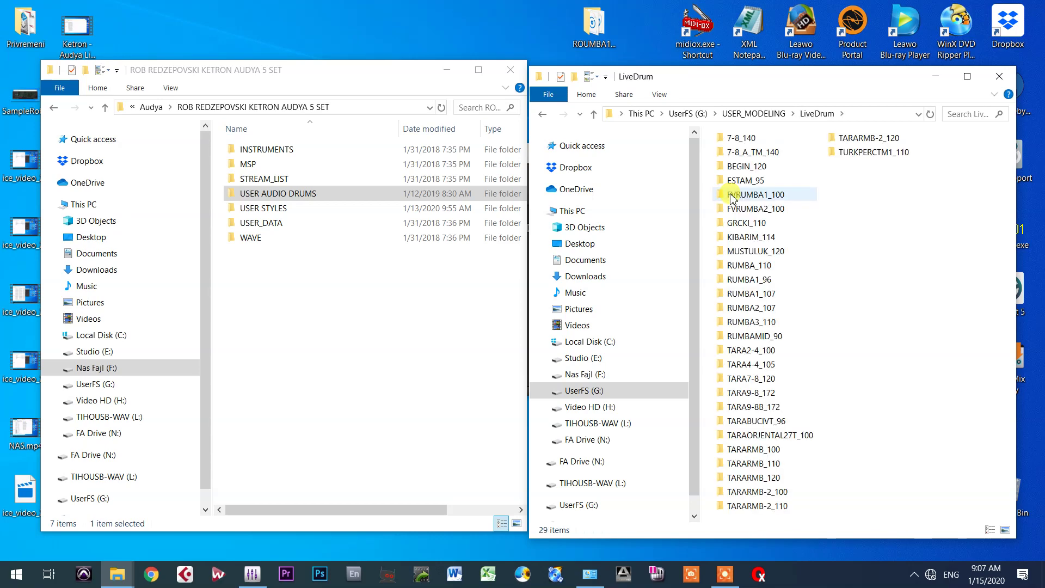
{"action": "double_click", "coordinate": [252, 194]}
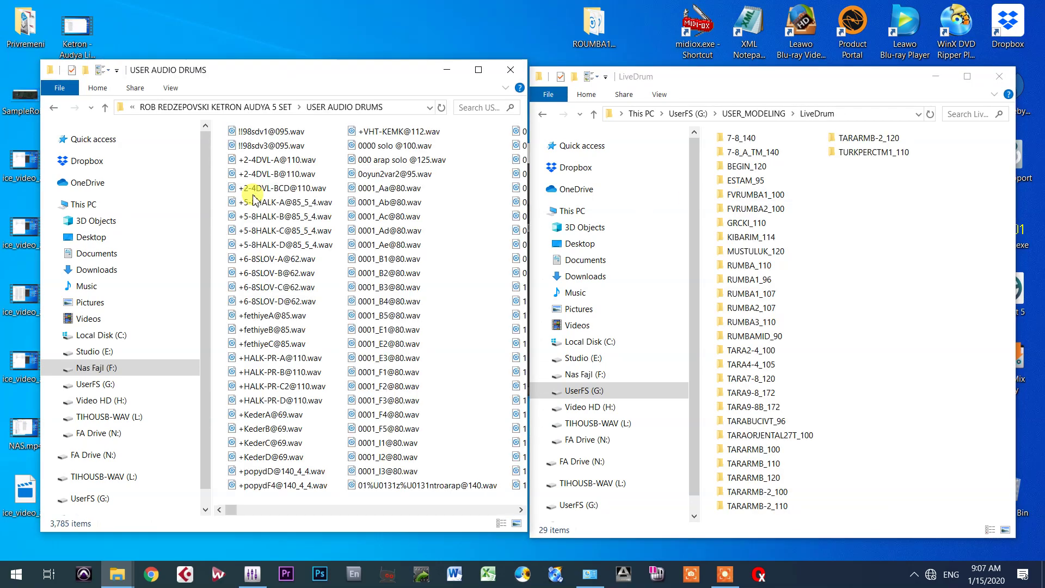
{"action": "left_click_drag", "start_coordinate": [231, 510], "coordinate": [272, 544]}
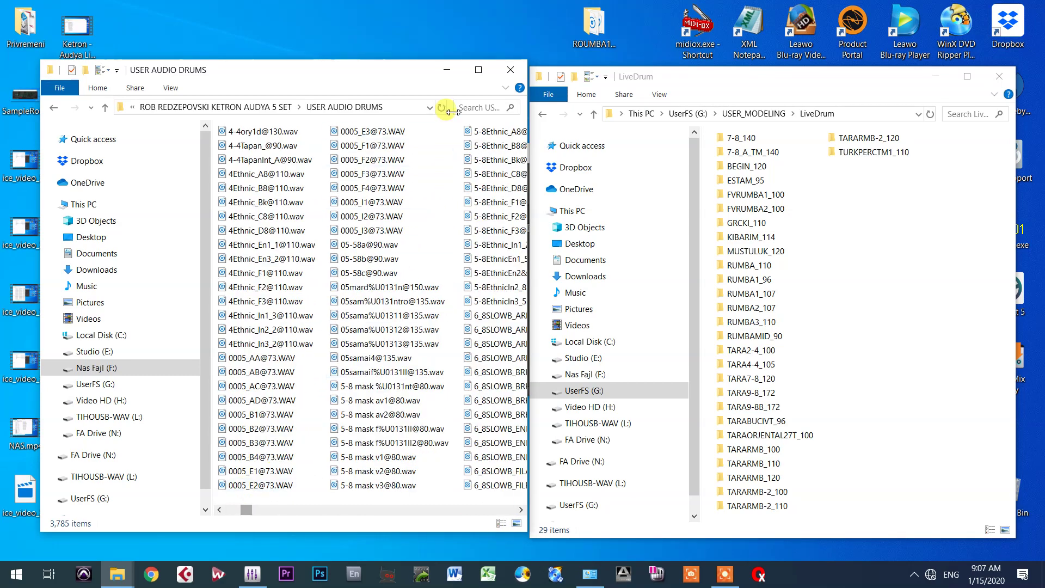
{"action": "left_click", "coordinate": [860, 337]}
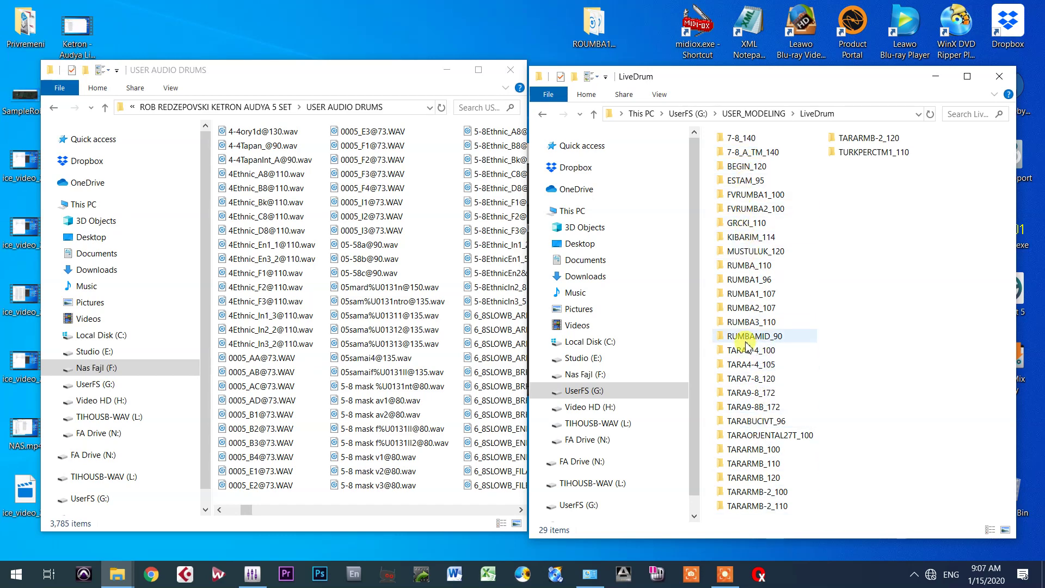
{"action": "mouse_move", "coordinate": [746, 346]}
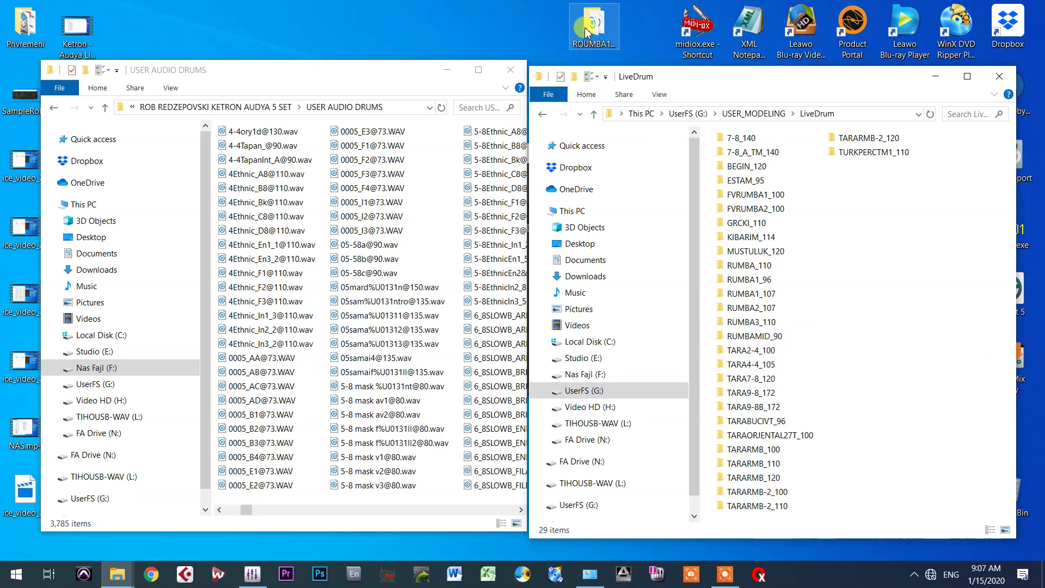
{"action": "right_click", "coordinate": [586, 33]}
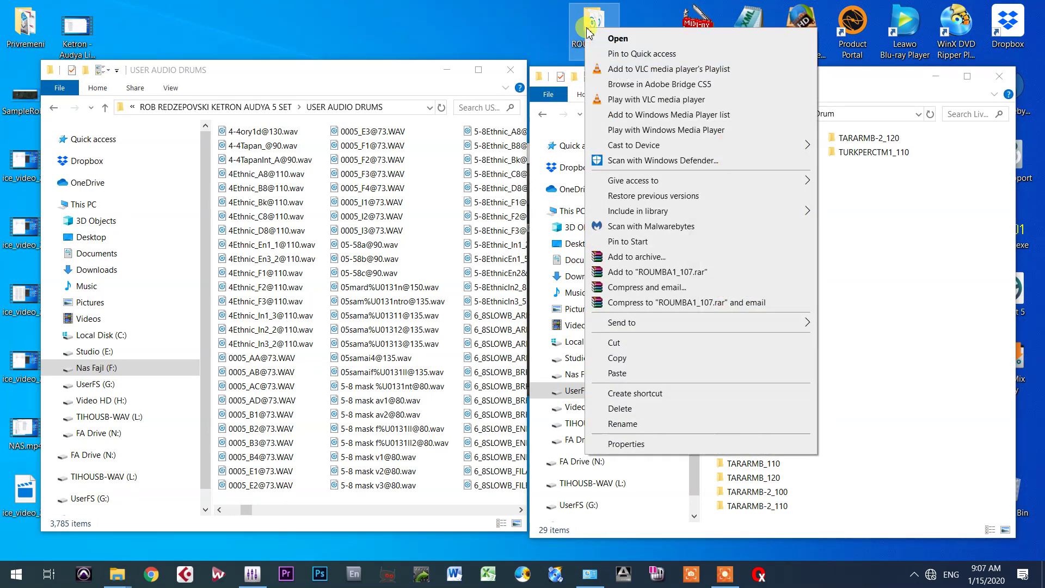
{"action": "left_click", "coordinate": [625, 360]}
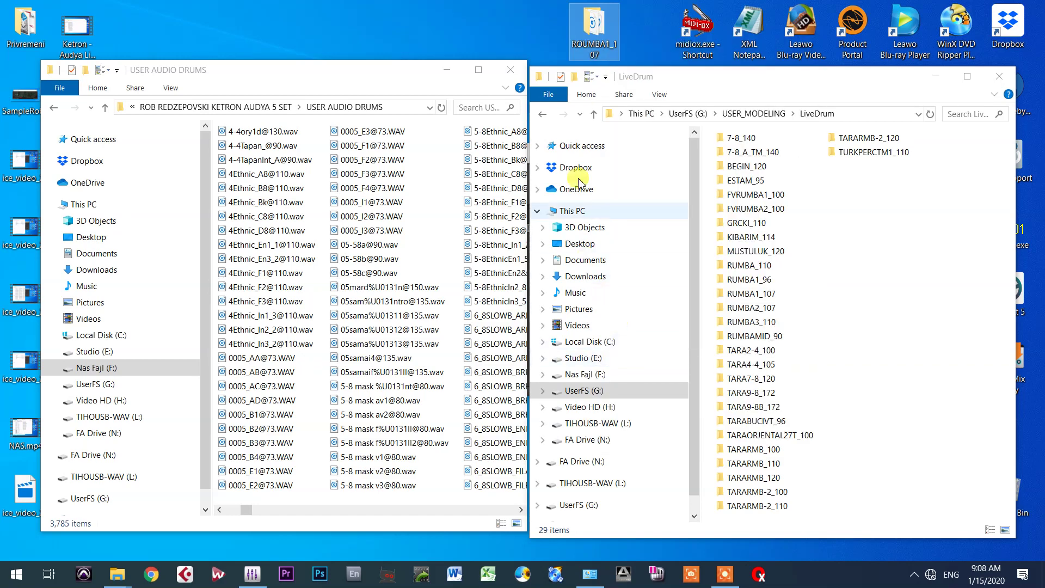
{"action": "left_click", "coordinate": [902, 275]}
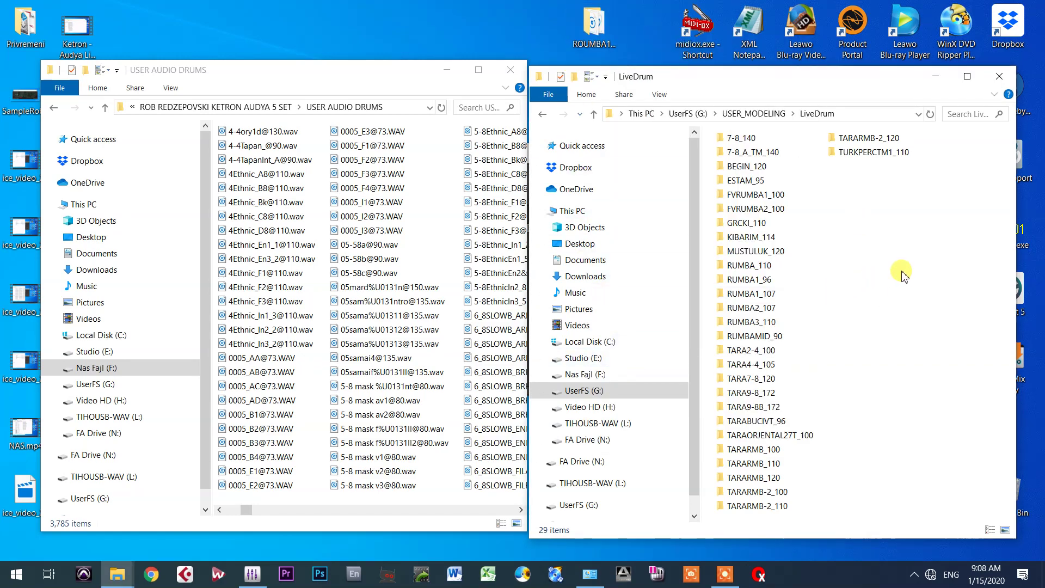
{"action": "right_click", "coordinate": [903, 263]}
{"action": "left_click", "coordinate": [923, 253]}
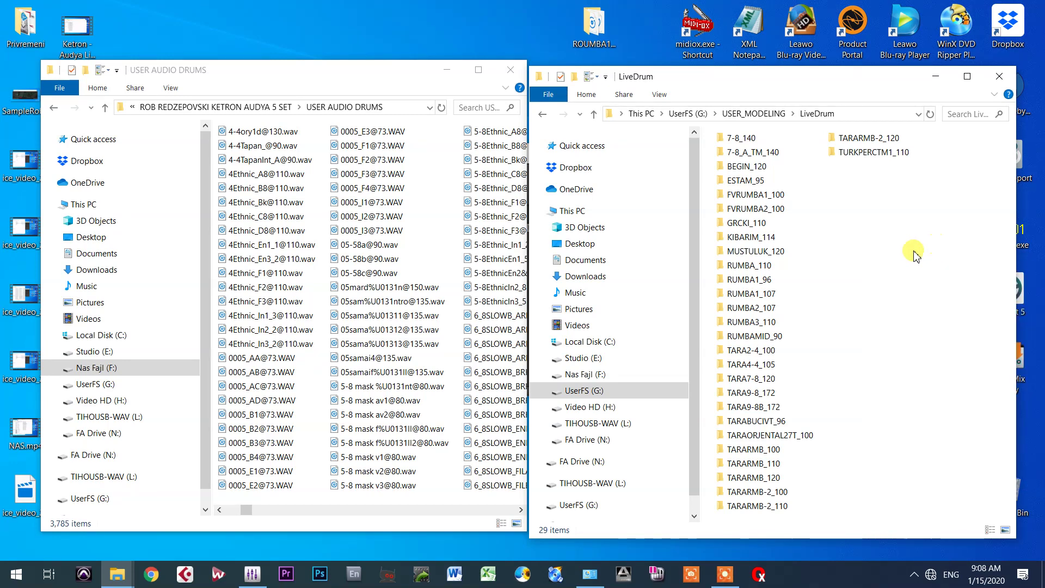
{"action": "left_click", "coordinate": [751, 294]}
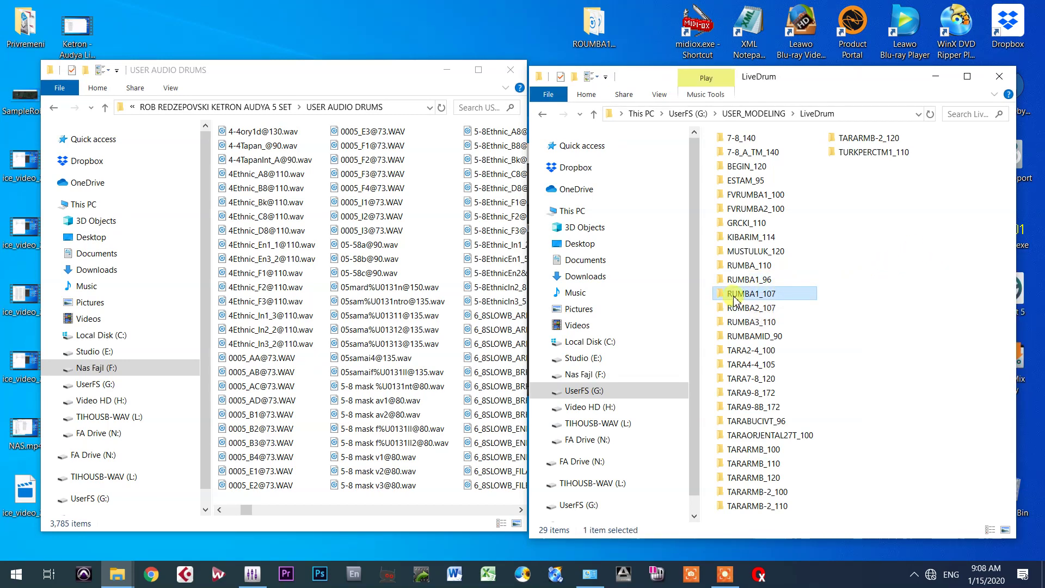
{"action": "double_click", "coordinate": [772, 298]}
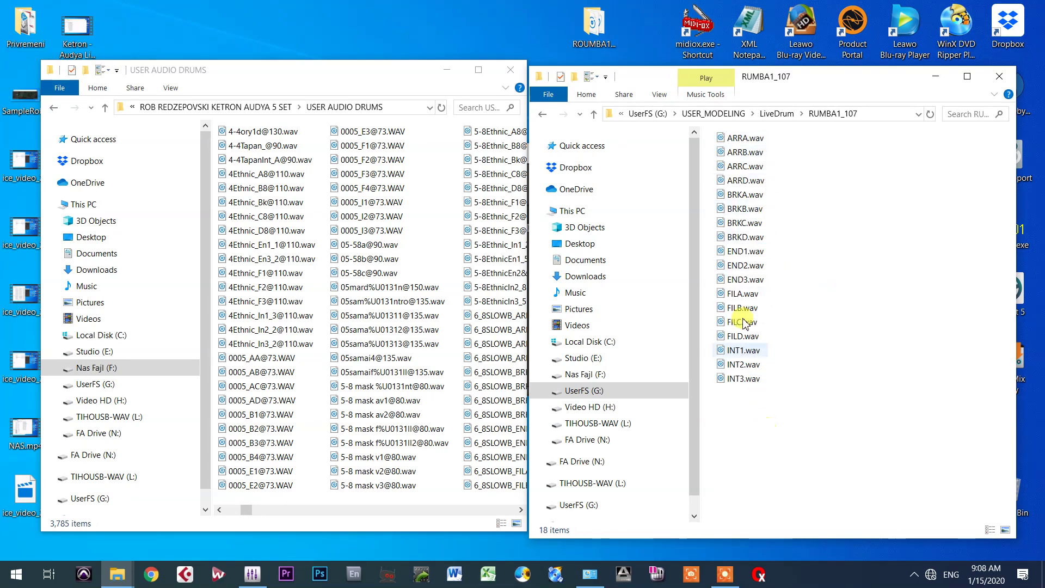
{"action": "left_click", "coordinate": [593, 112]}
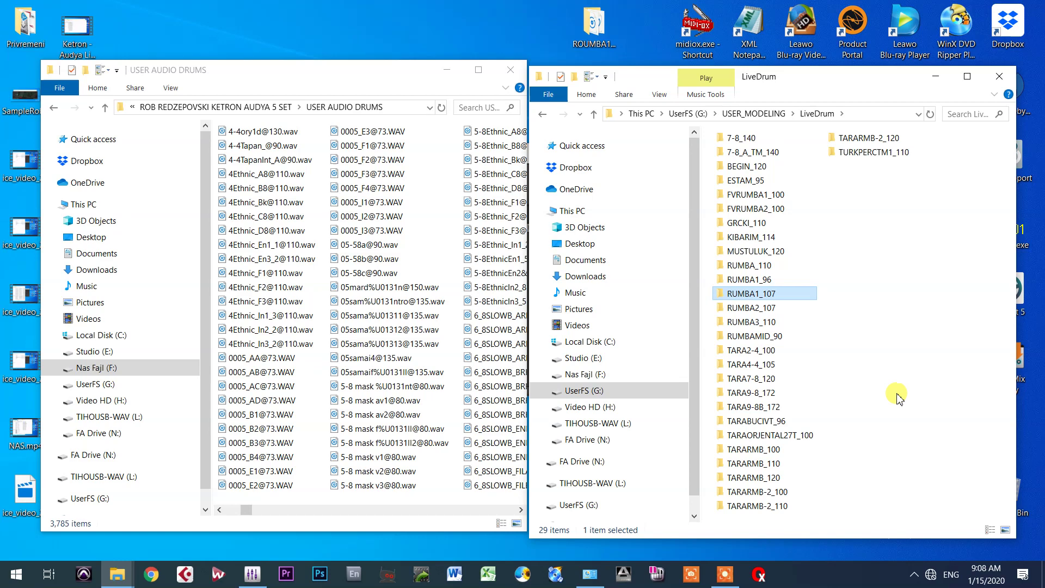
Eject the File-backed Storage Gadget UserFS (G:) via the system tray's safe-removal icon.
{"action": "left_click", "coordinate": [914, 574]}
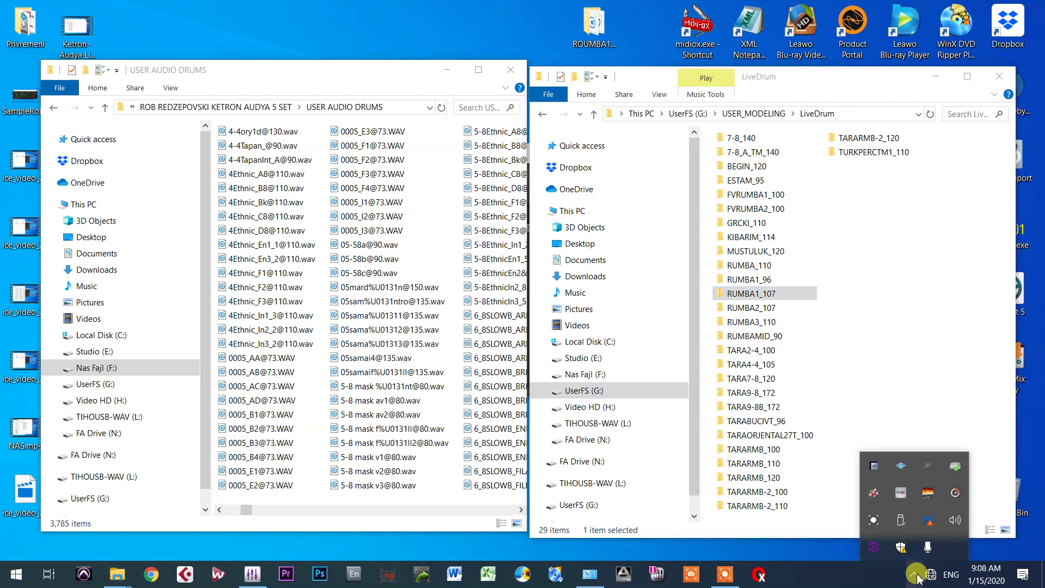
{"action": "left_click", "coordinate": [901, 521]}
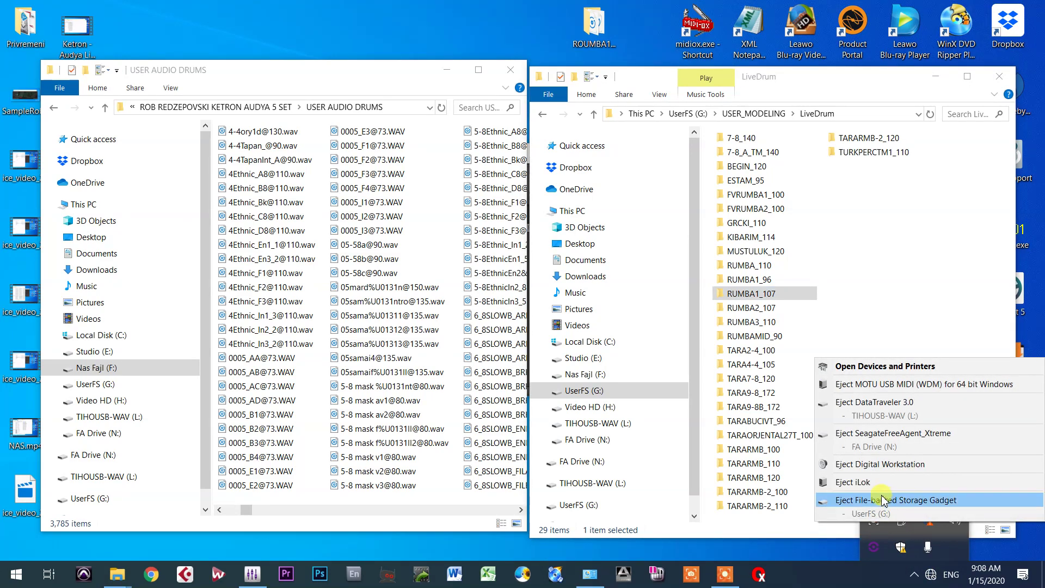
{"action": "left_click", "coordinate": [856, 506]}
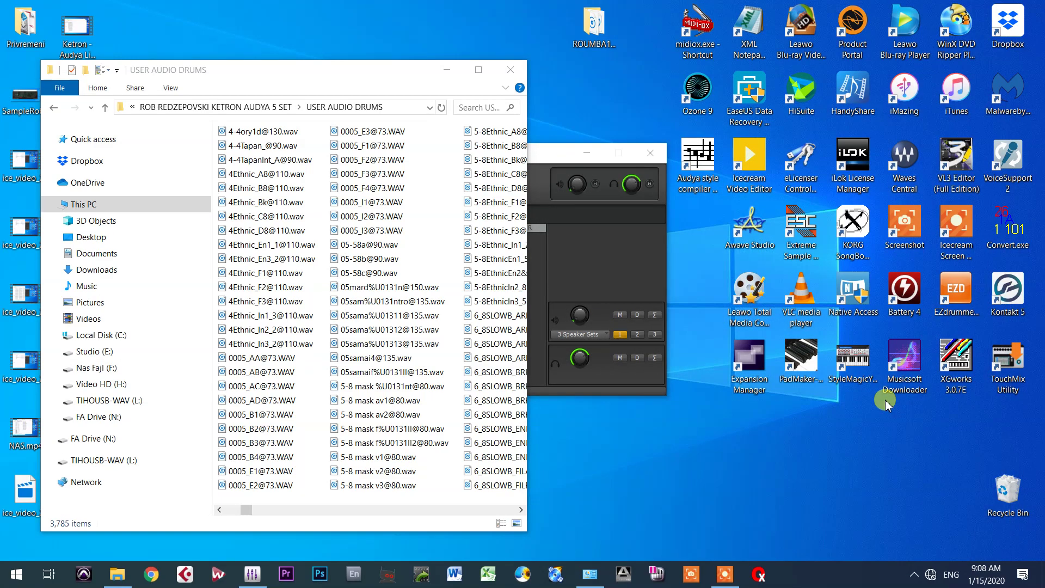